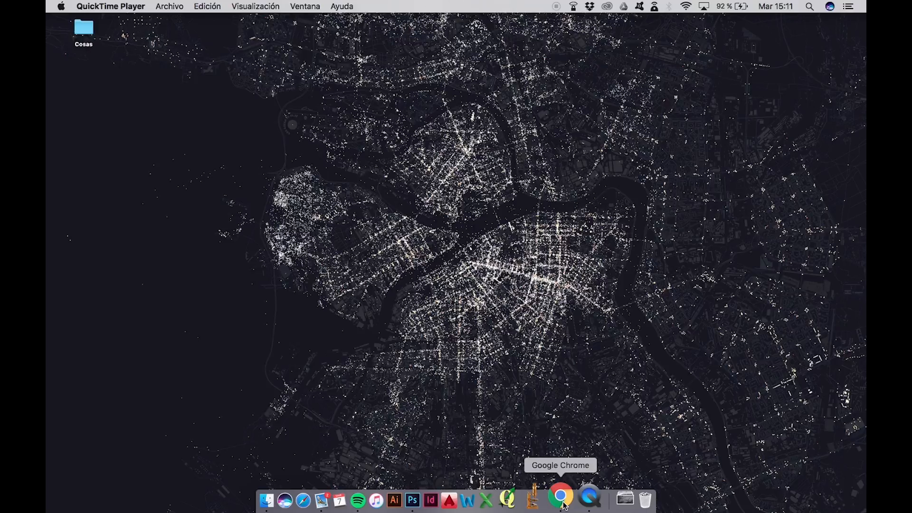
left_click(560, 497)
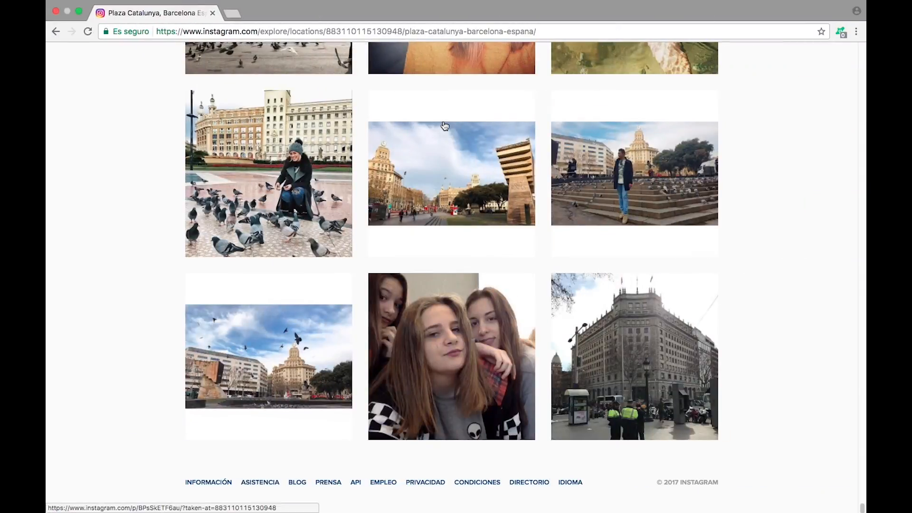
left_click(234, 15)
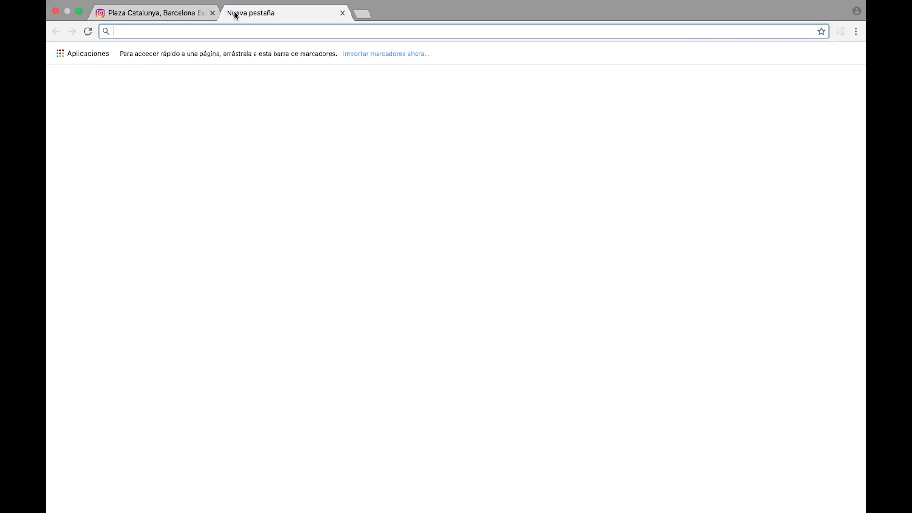
type("instr")
key("BackSpace")
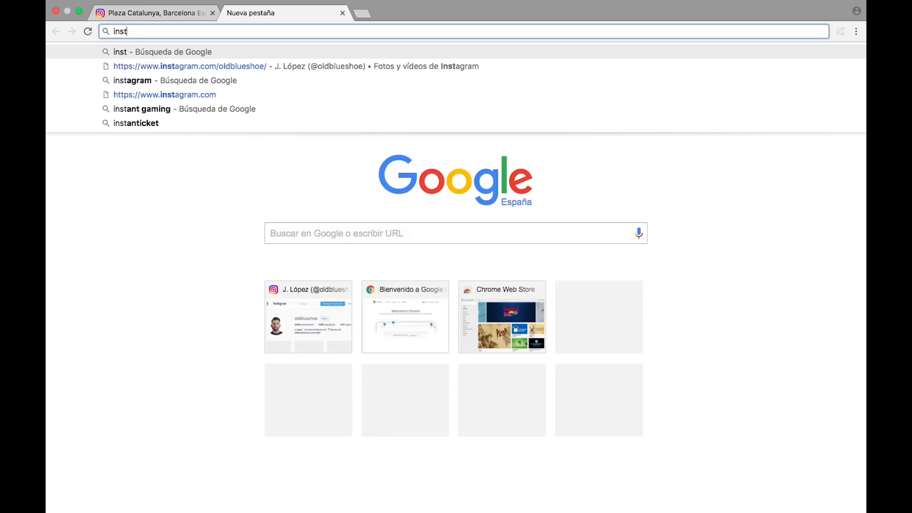
key("Down")
key("Down")
key("Down")
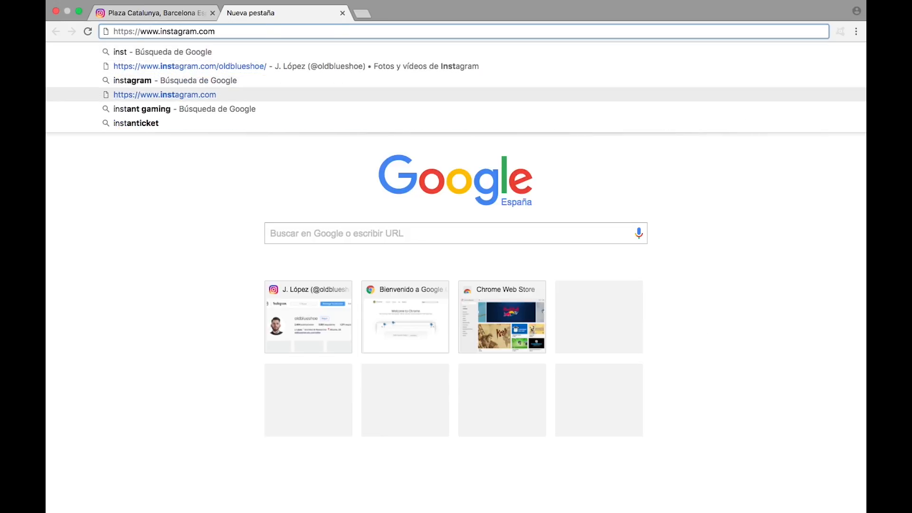
key("Return")
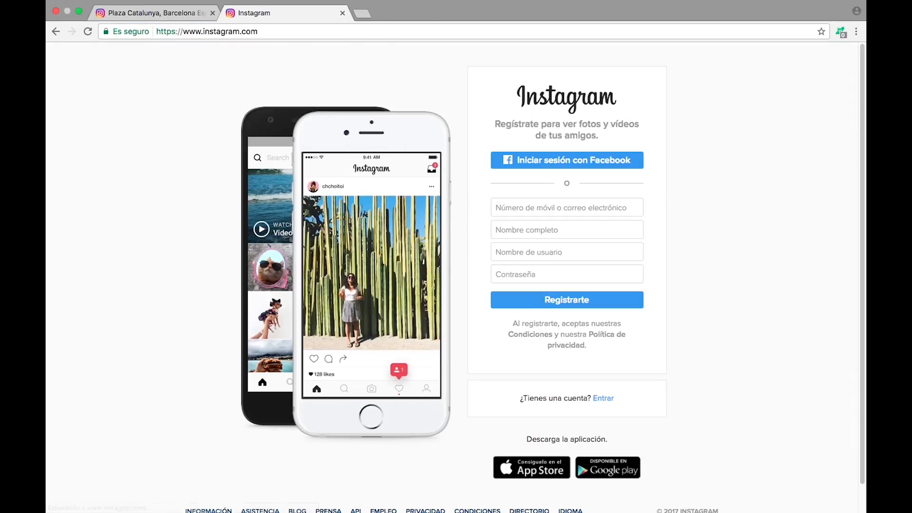
Open a public Instagram profile by adding its username to the site address
left_click(262, 32)
key("Right")
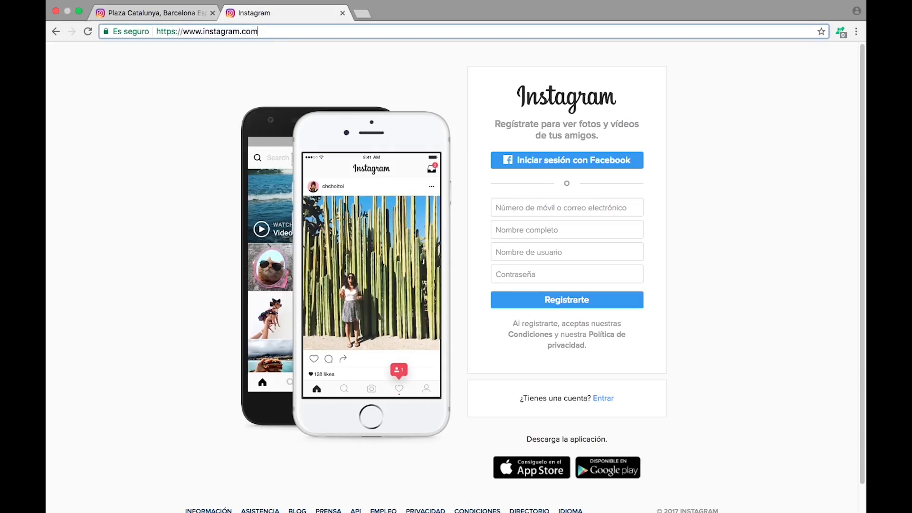
type("/")
key("Return")
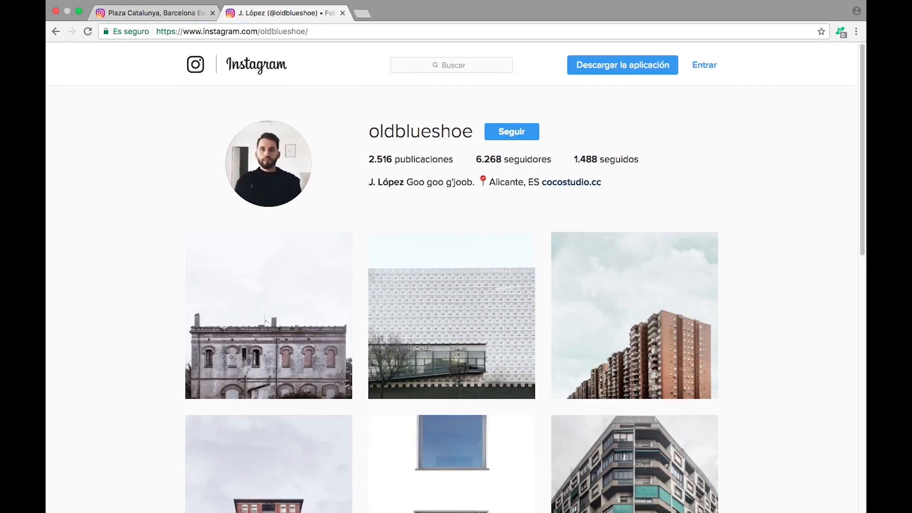
Search Instagram for "plaza catalunya" and open the Plaza Catalunya, Barcelona location page
left_click(425, 63)
type("plaza catalunya")
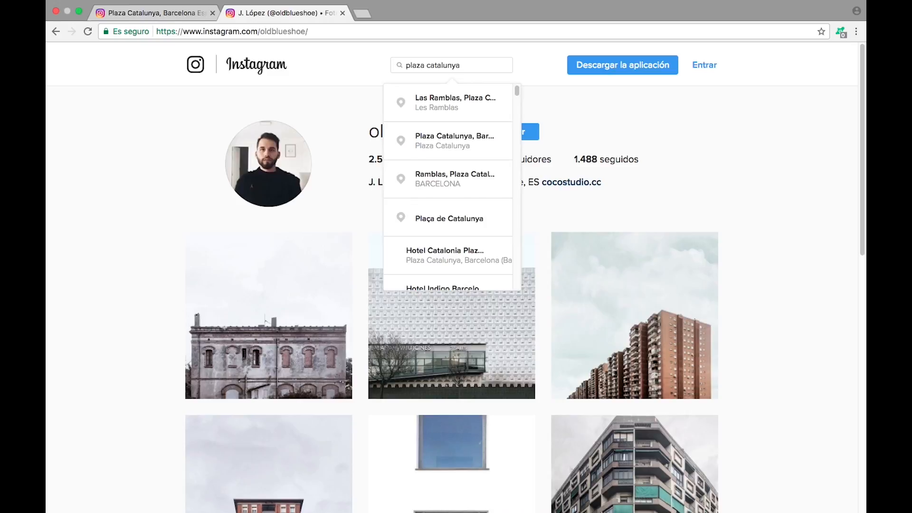
left_click(436, 141)
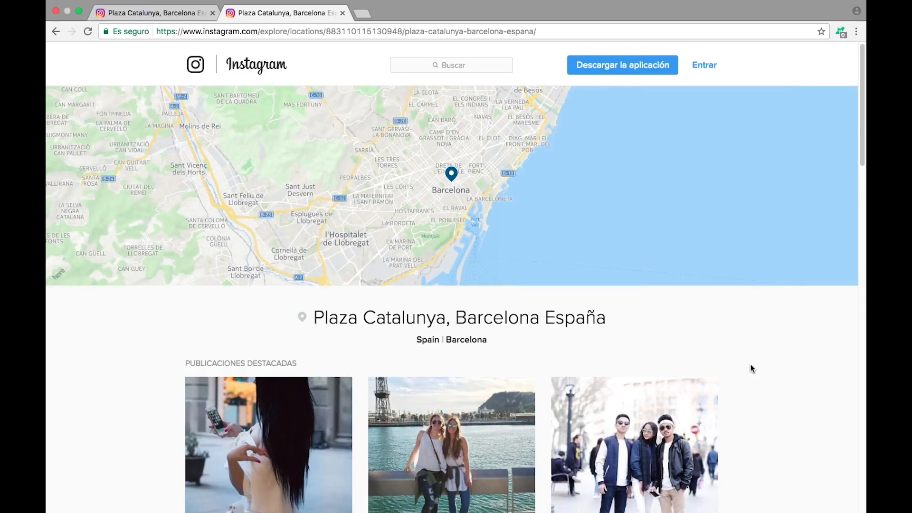
Load more posts on the Plaza Catalunya location page, browse through them, and close that tab
scroll(750, 368, "down", 6)
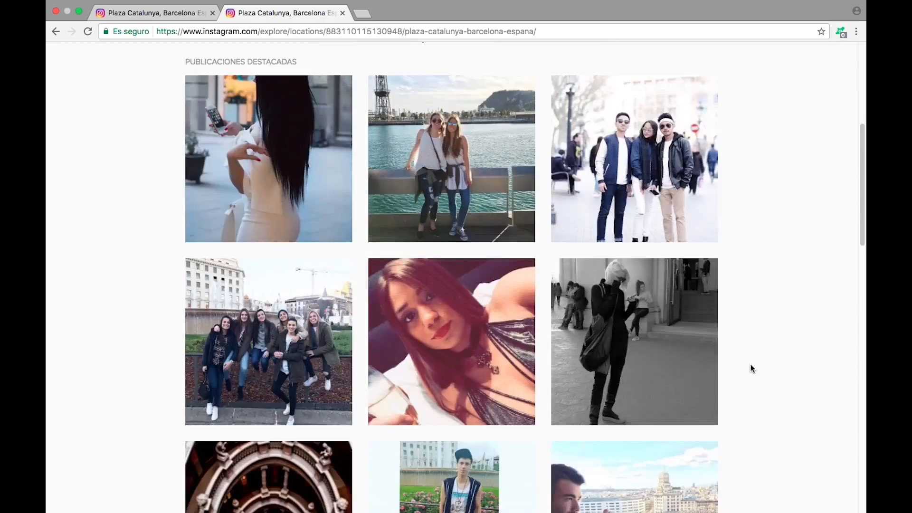
scroll(751, 368, "down", 18)
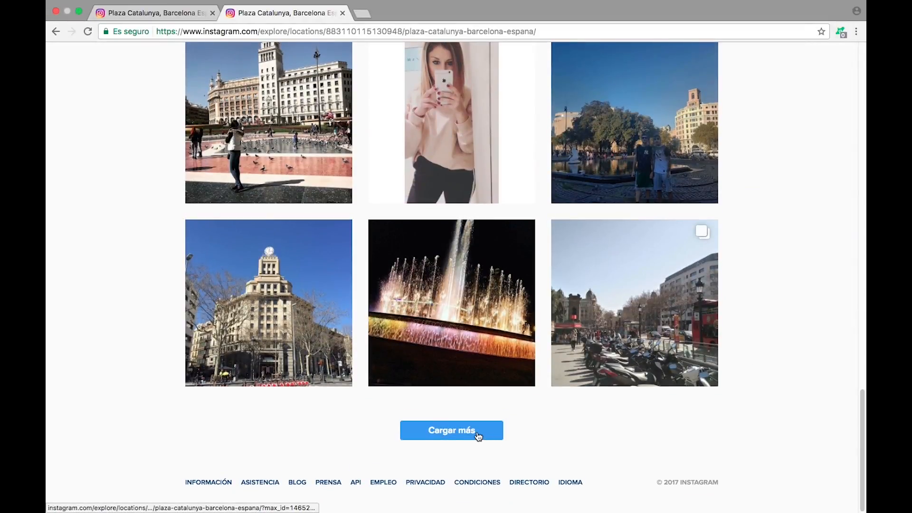
left_click(476, 431)
scroll(777, 326, "down", 15)
scroll(777, 327, "down", 15)
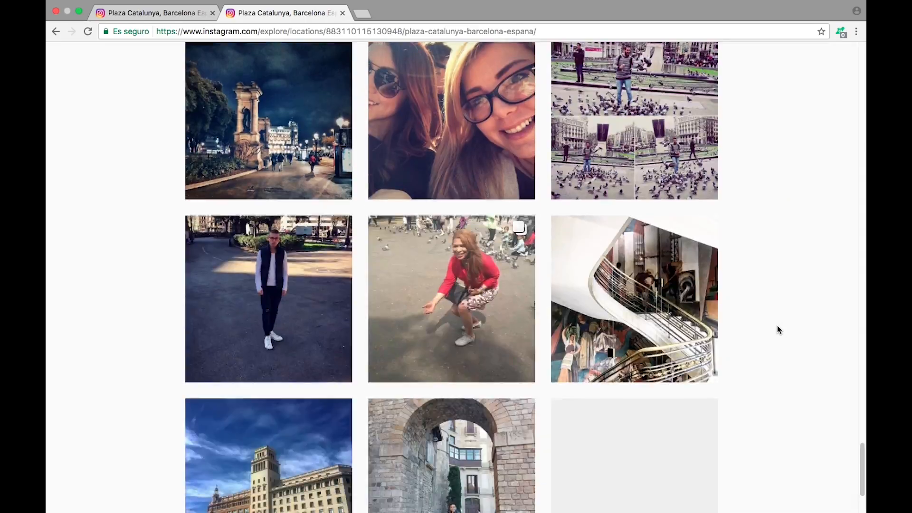
scroll(778, 326, "down", 15)
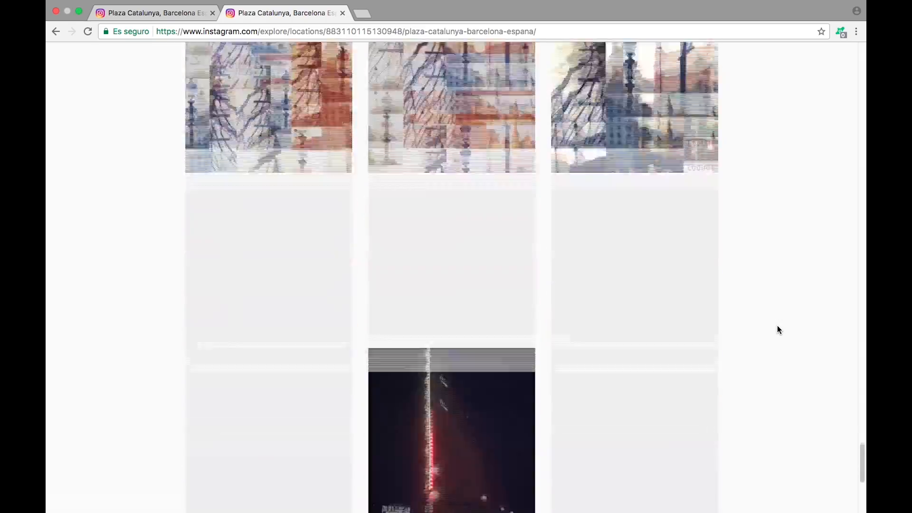
scroll(777, 328, "down", 15)
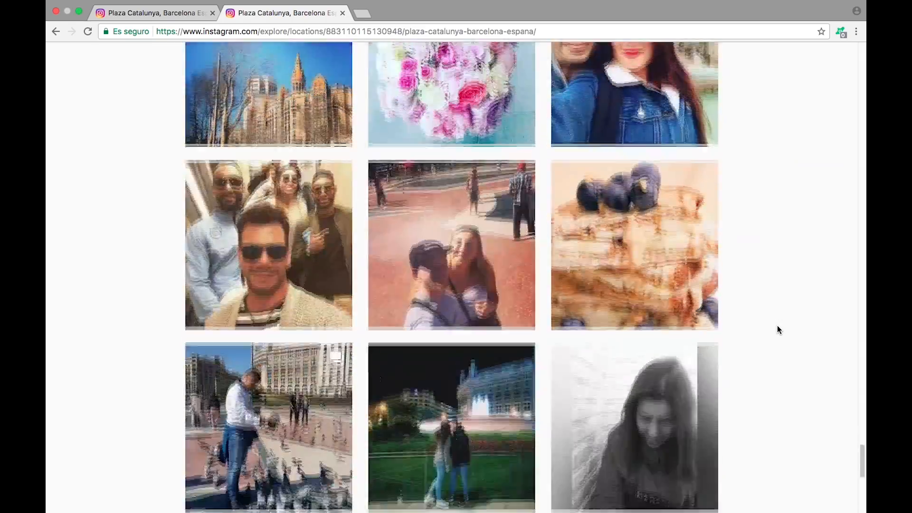
scroll(778, 330, "down", 1)
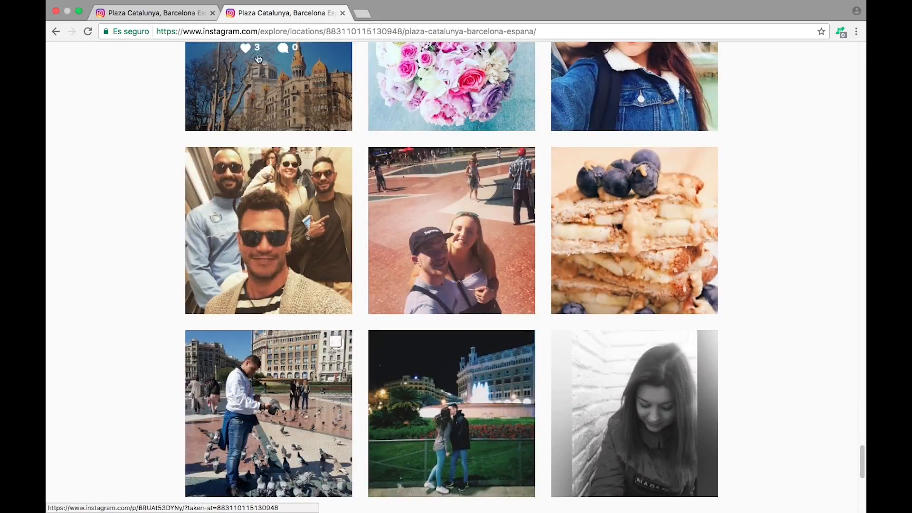
left_click(342, 15)
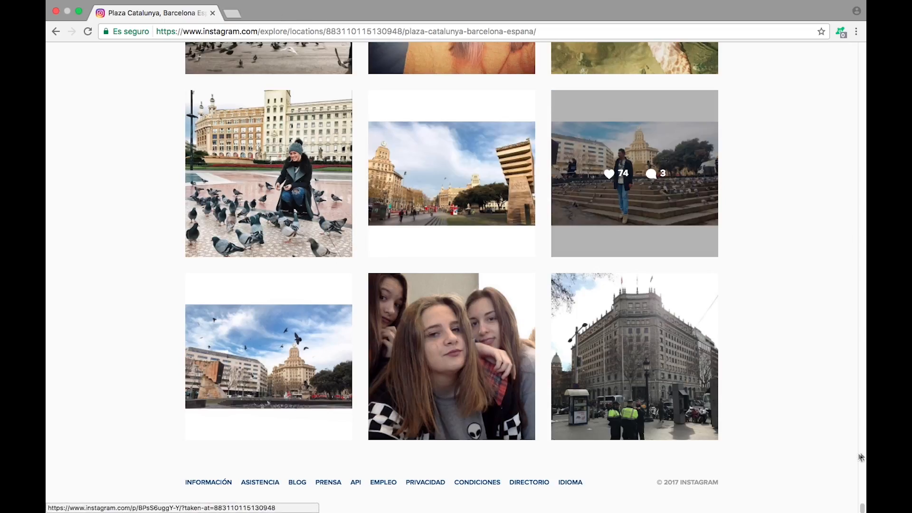
Save the already loaded Plaza Catalunya page to the Escritorio folder in the Página web (completa) format
scroll(854, 457, "up", 2)
scroll(849, 458, "up", 1)
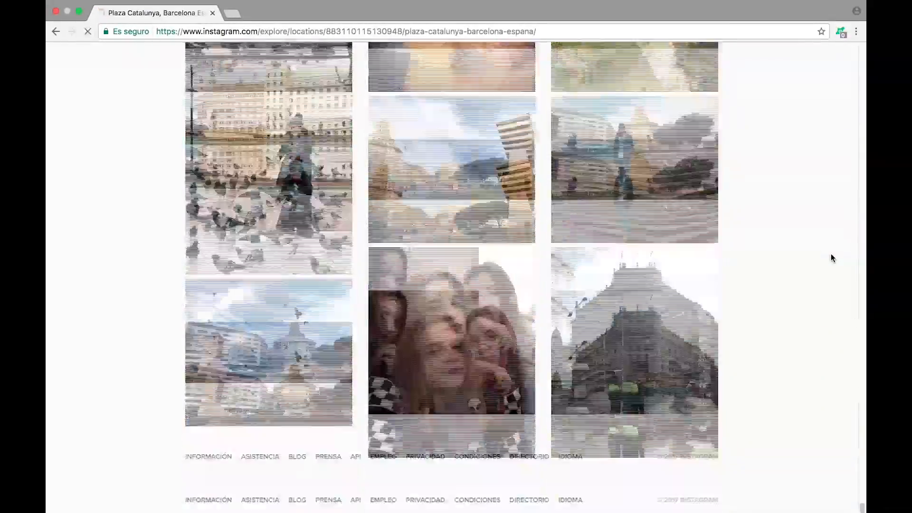
scroll(831, 258, "down", 2)
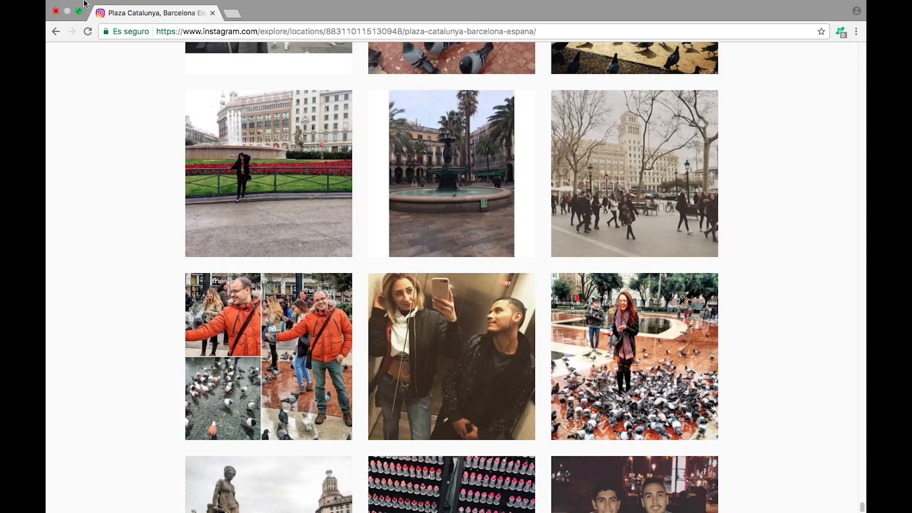
mouse_move(84, 3)
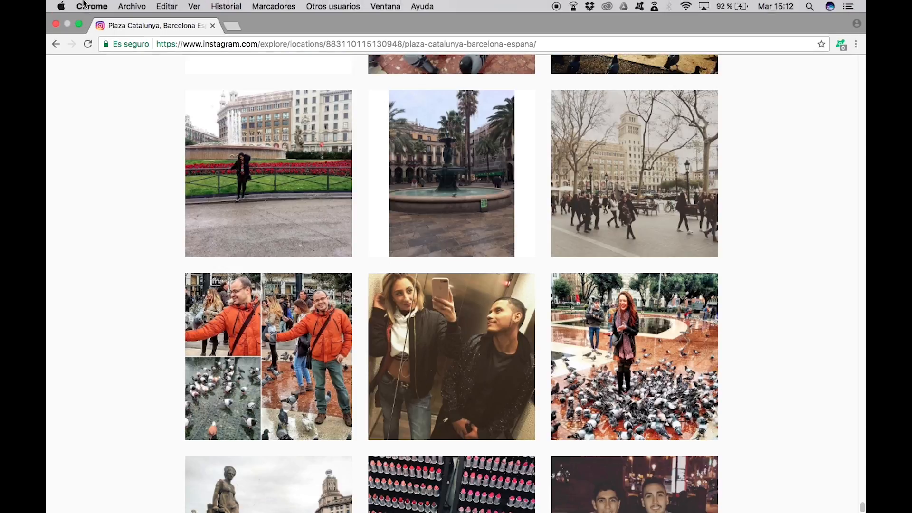
left_click(129, 3)
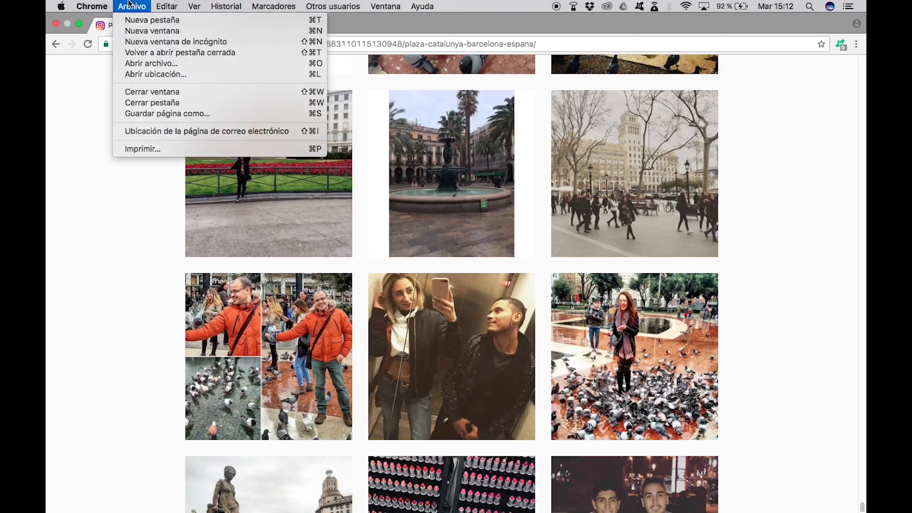
left_click(143, 112)
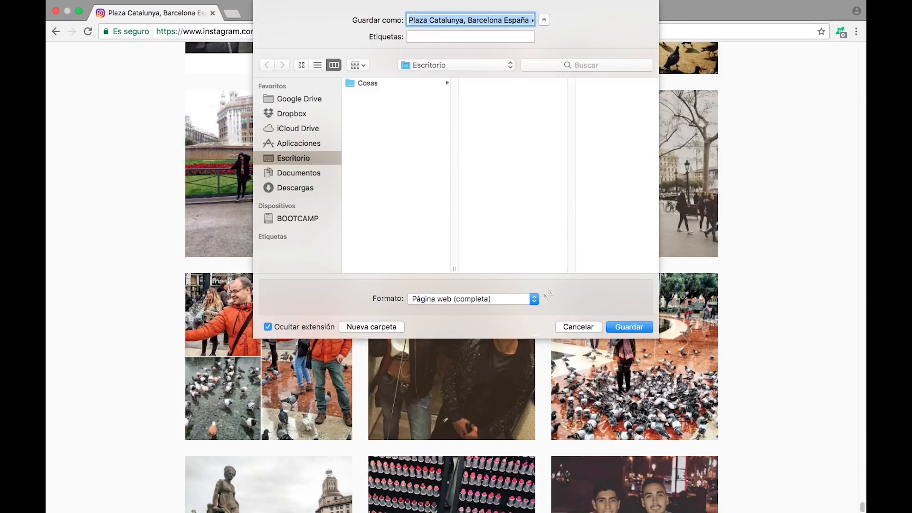
left_click(527, 299)
left_click(527, 300)
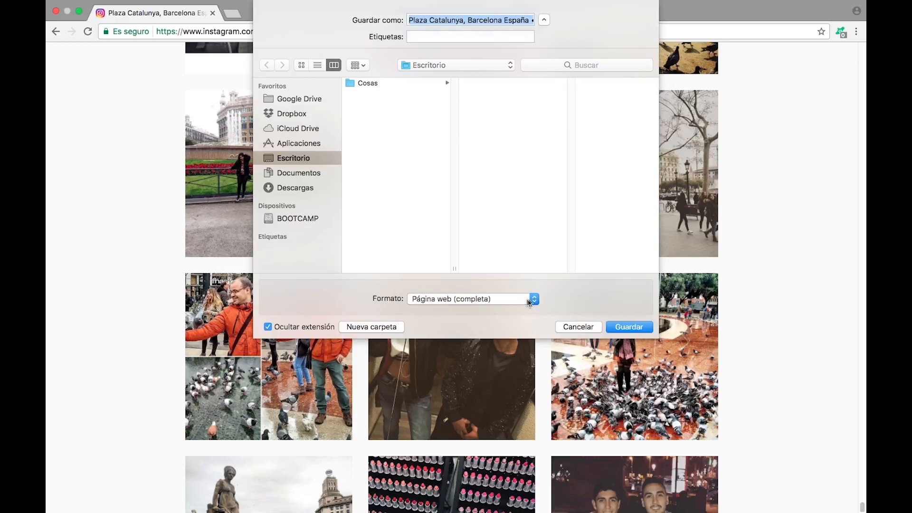
left_click(628, 327)
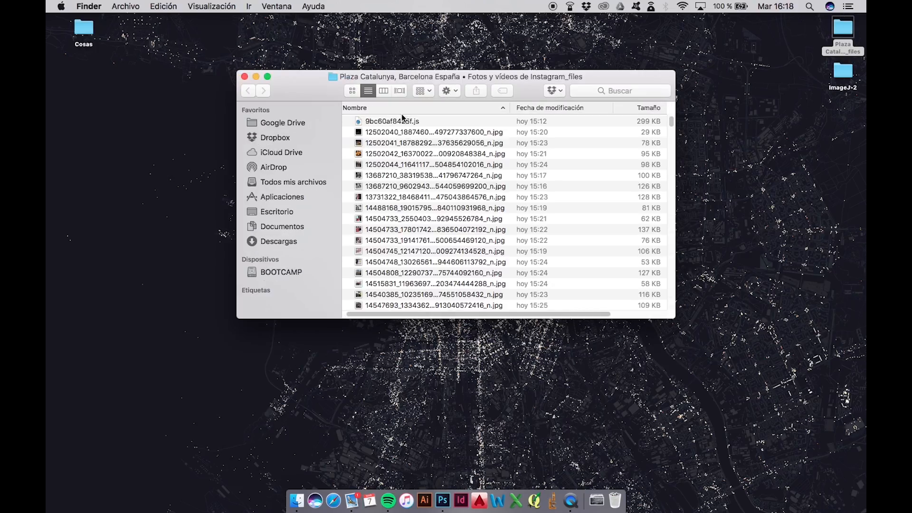
Move the saved folder's non-image files to the Trash: the first .js file and everything from a67ce56116cc.js through sdk.js
left_click(401, 120)
left_click_drag(401, 120, 615, 502)
scroll(426, 123, "down", 10)
scroll(426, 124, "down", 15)
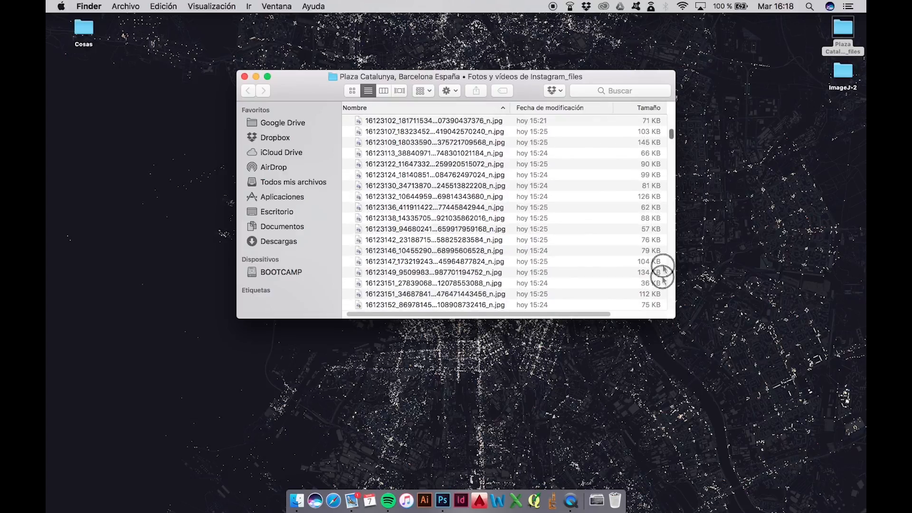
scroll(662, 266, "down", 10)
left_click(501, 306)
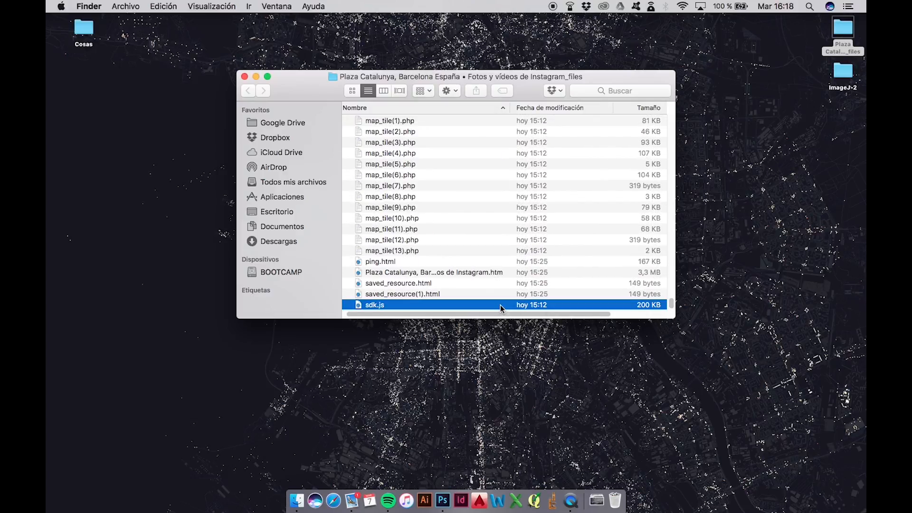
scroll(464, 196, "up", 8)
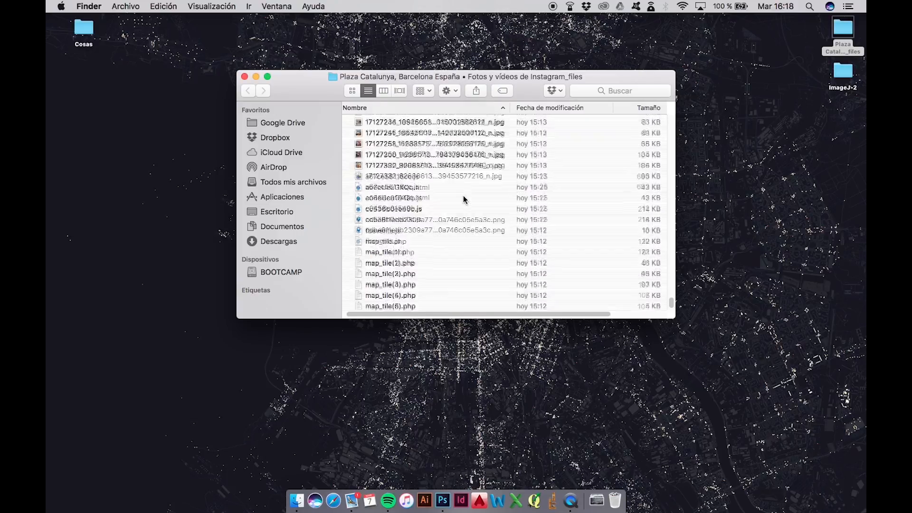
left_click(428, 214, "shift")
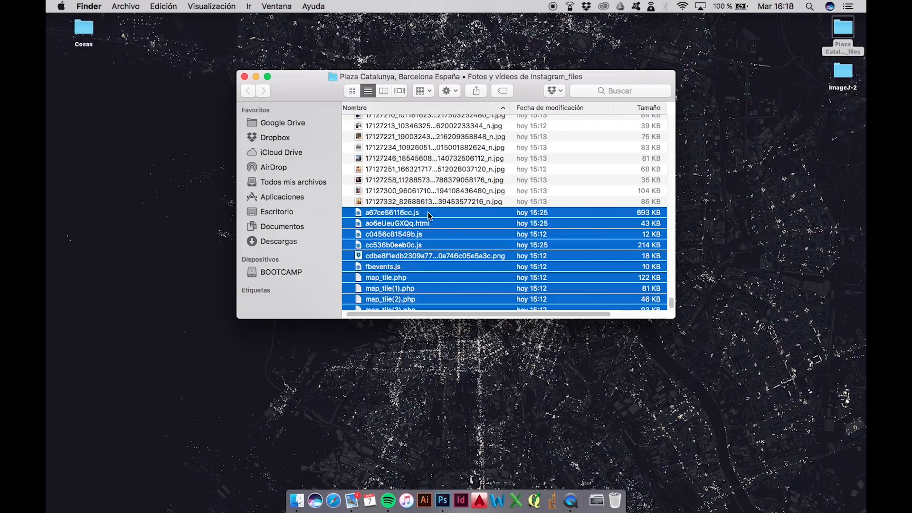
left_click_drag(429, 214, 614, 499)
Sort the folder by size in ascending order and move the images of up to 9 KB to the Trash
left_click_drag(671, 301, 679, 106)
left_click(650, 109)
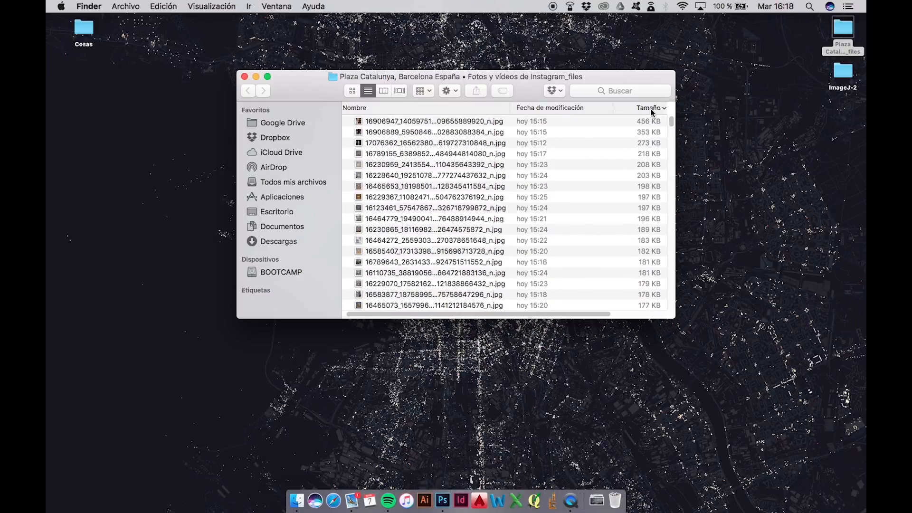
left_click(652, 112)
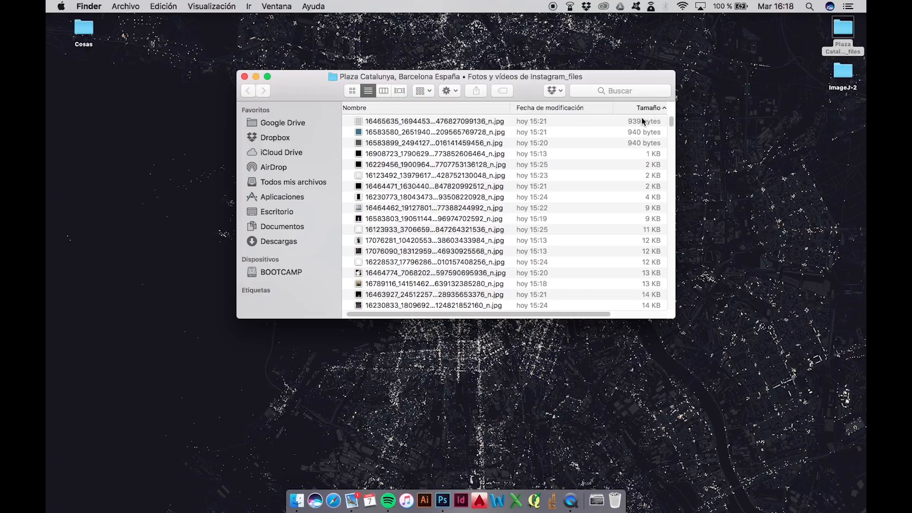
left_click(644, 123)
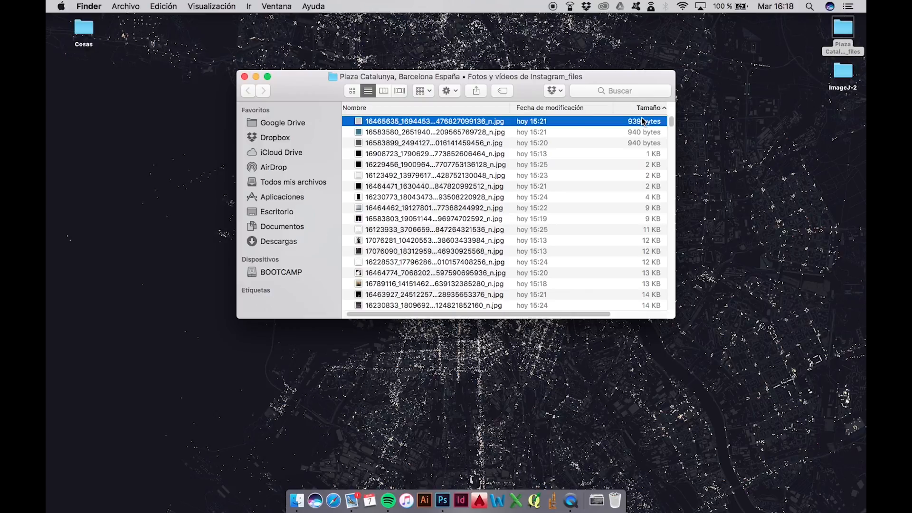
left_click(652, 221, "shift")
left_click_drag(652, 221, 614, 498)
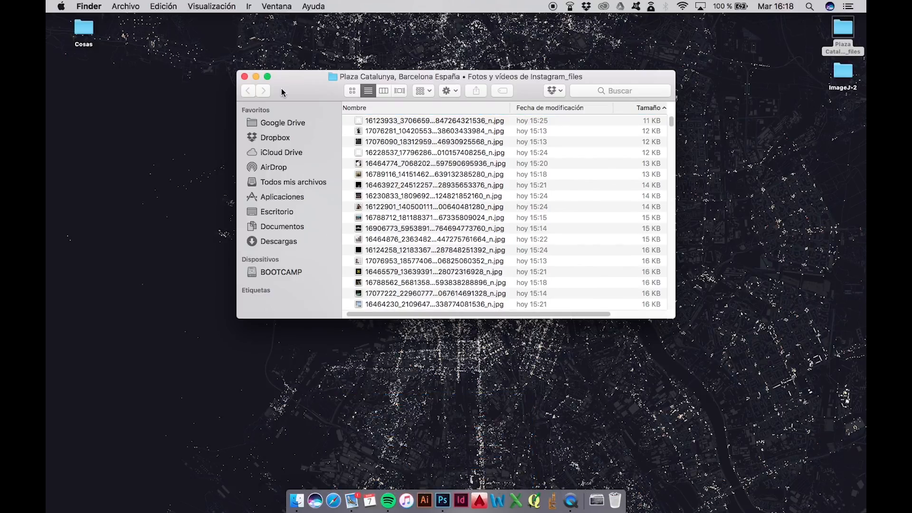
Preview the smallest remaining image in the folder, and close the preview and the folder window
left_click(424, 124)
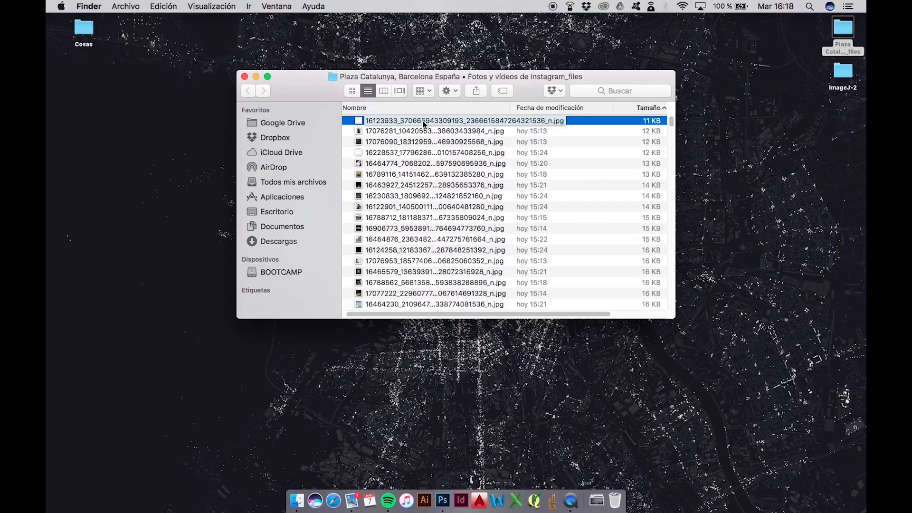
key("space")
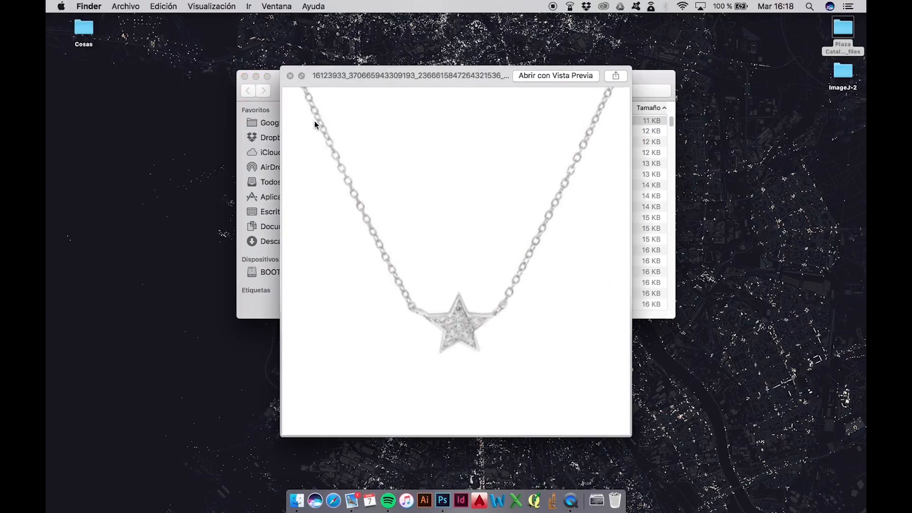
key("space")
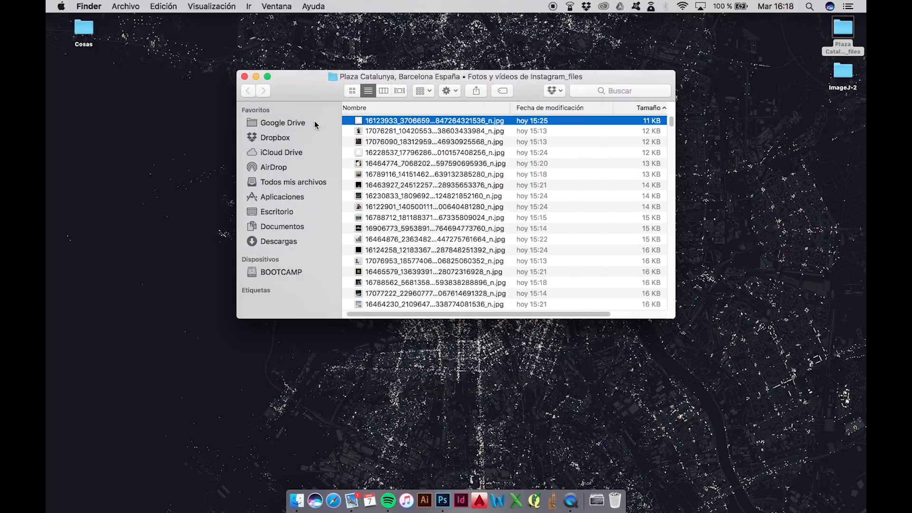
left_click(243, 76)
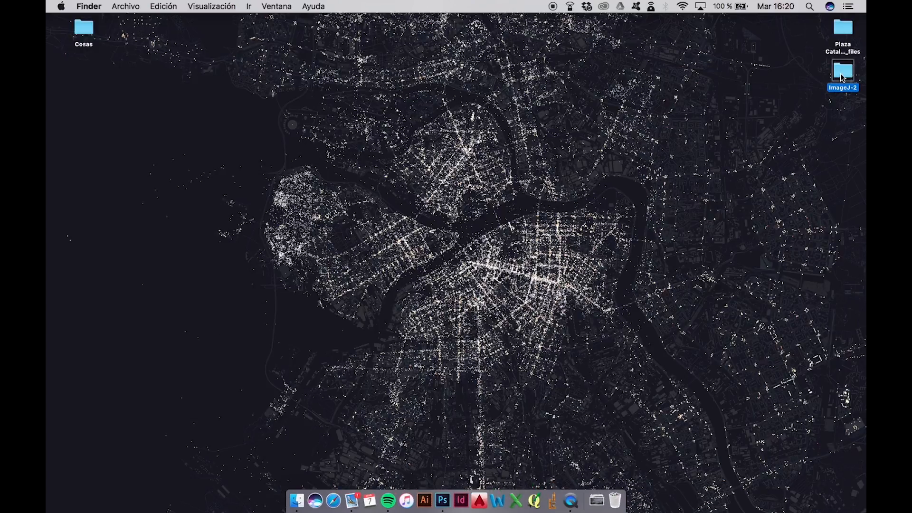
Launch ImageJ from the ImageJ-2 folder on the desktop and arrange its window clear of the folder window
double_click(842, 71)
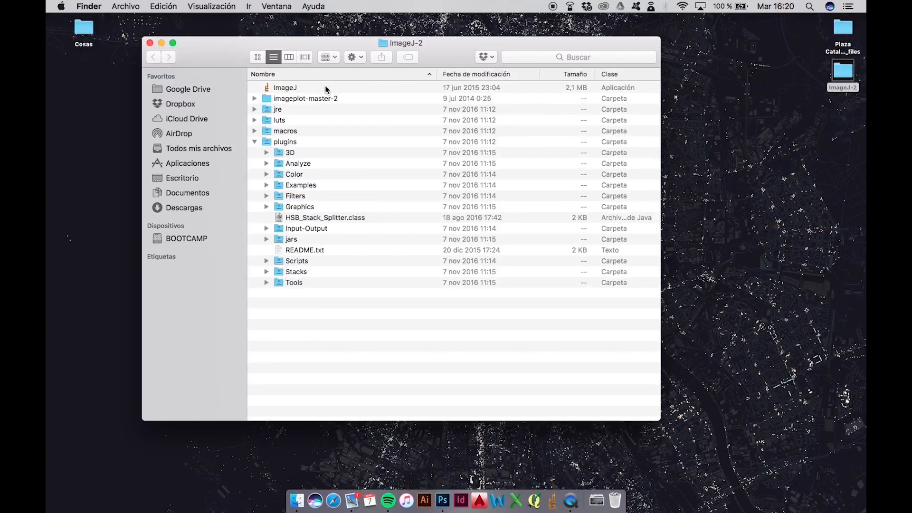
double_click(326, 88)
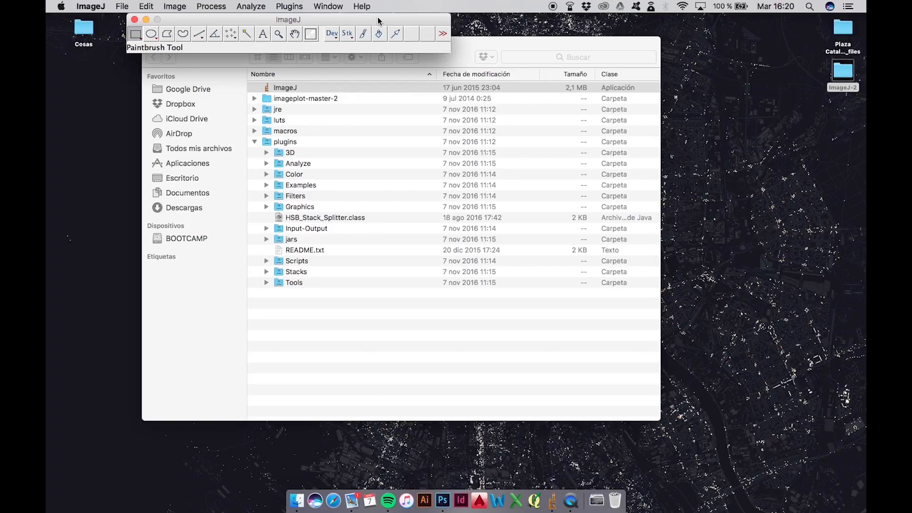
left_click_drag(379, 19, 437, 36)
left_click(552, 42)
left_click_drag(551, 42, 534, 93)
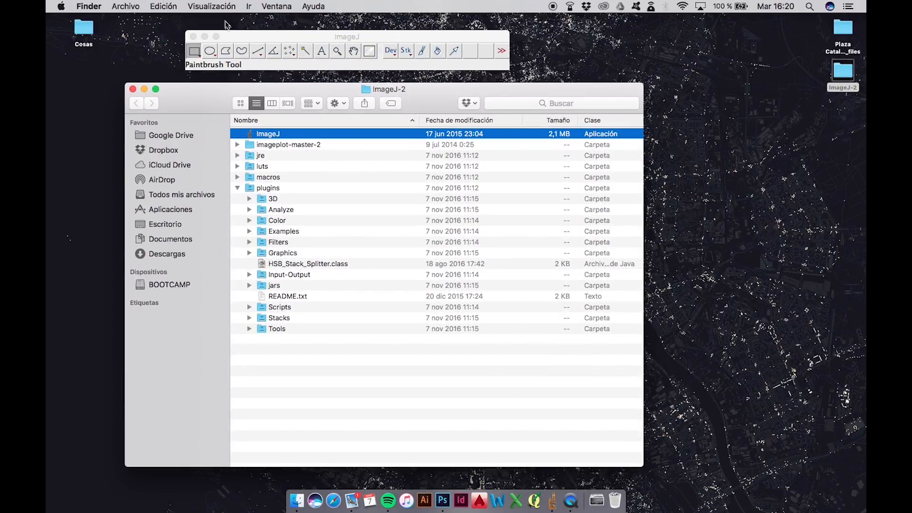
Start opening a file in ImageJ and browse to the ImageJ-2 folder on the Desktop
left_click(246, 38)
left_click(122, 6)
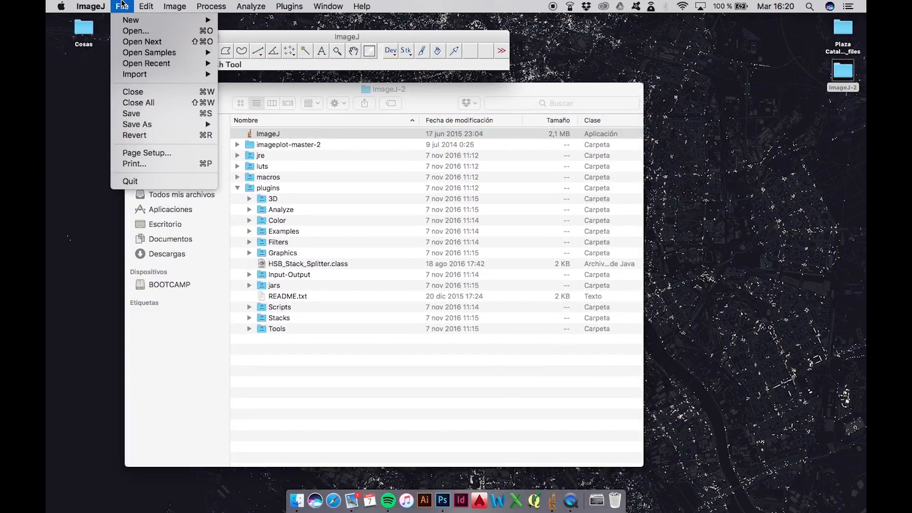
mouse_move(159, 66)
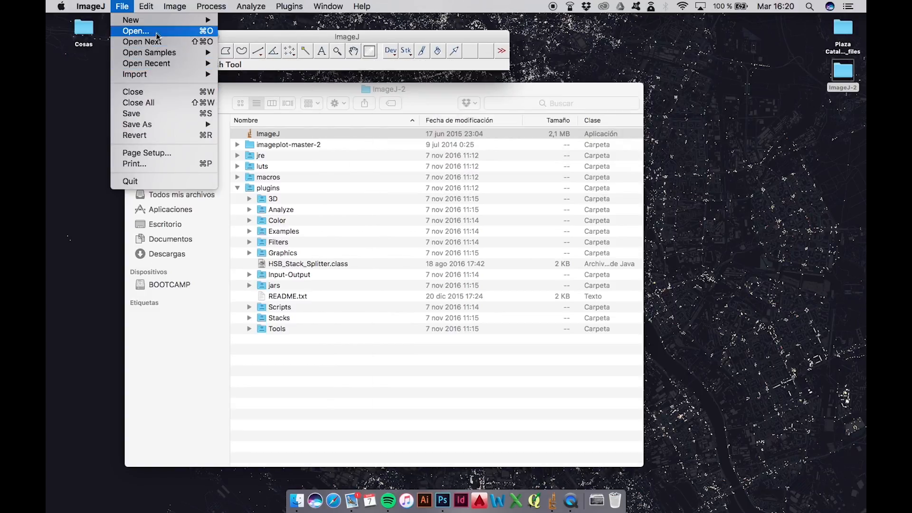
left_click(159, 34)
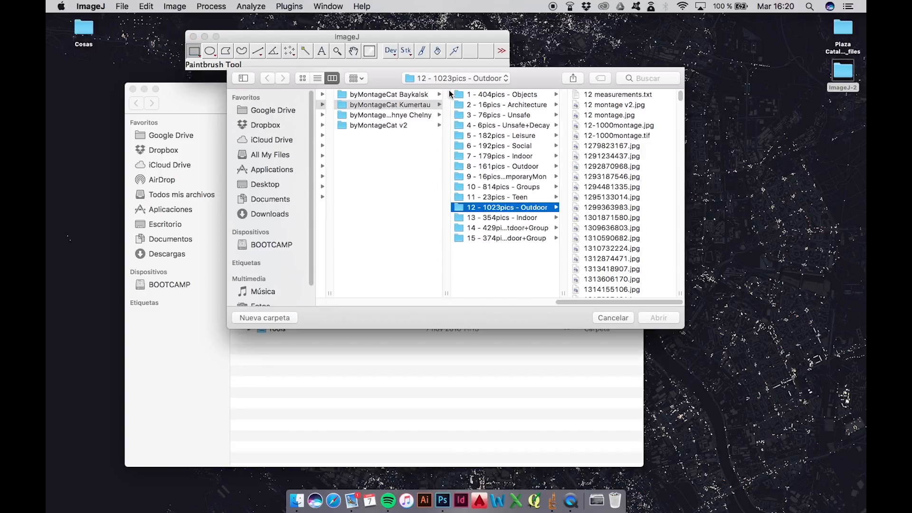
left_click(270, 186)
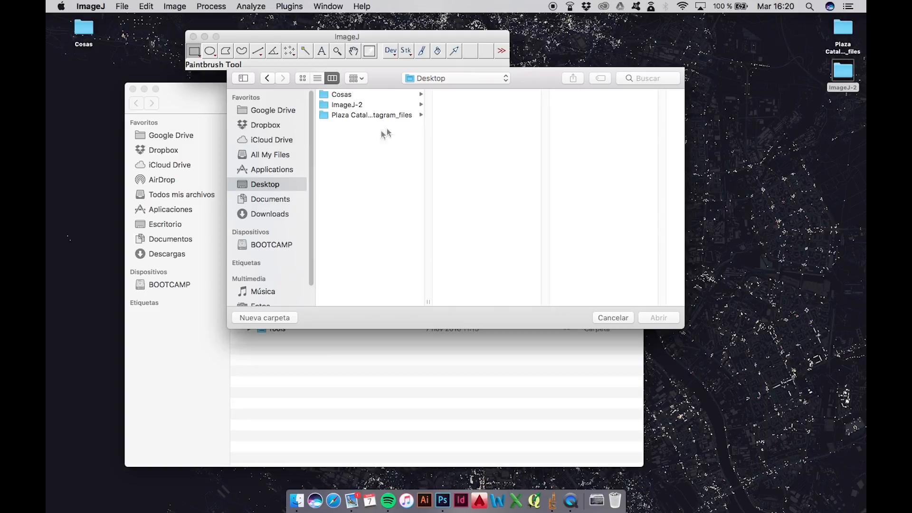
left_click(360, 105)
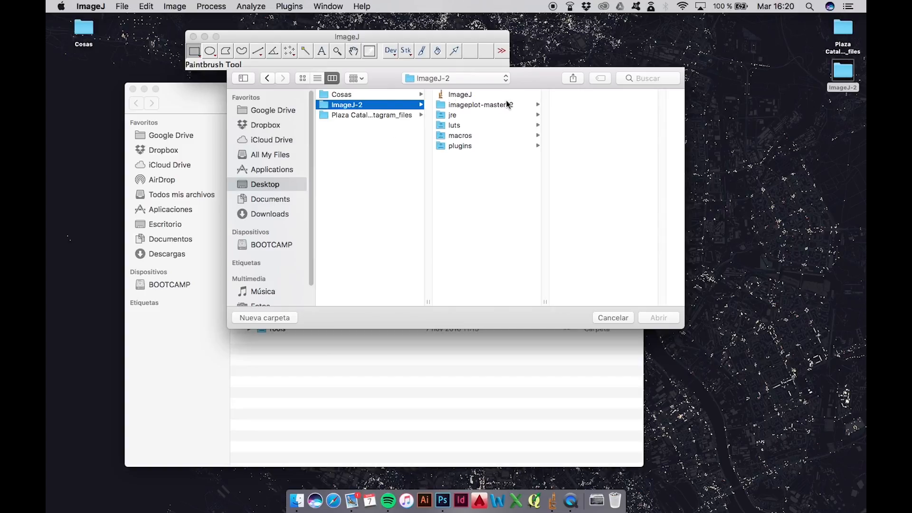
left_click(469, 136)
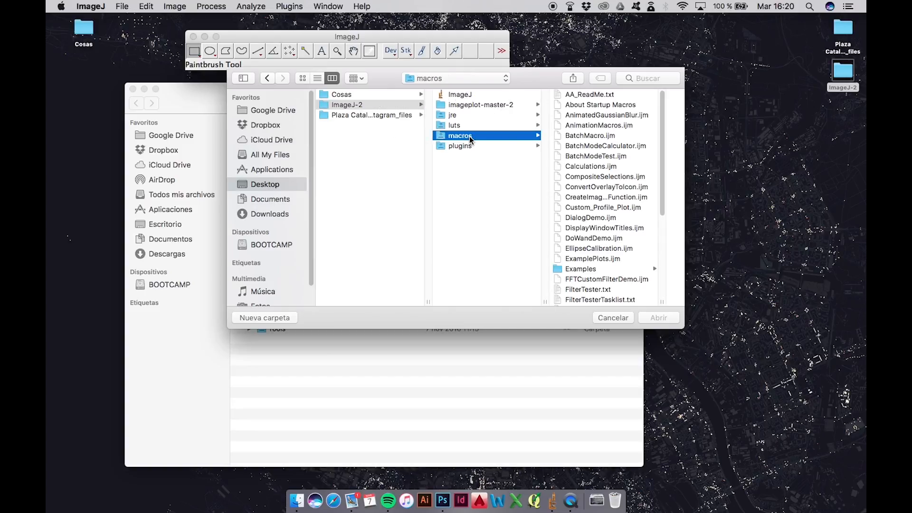
scroll(619, 171, "down", 10)
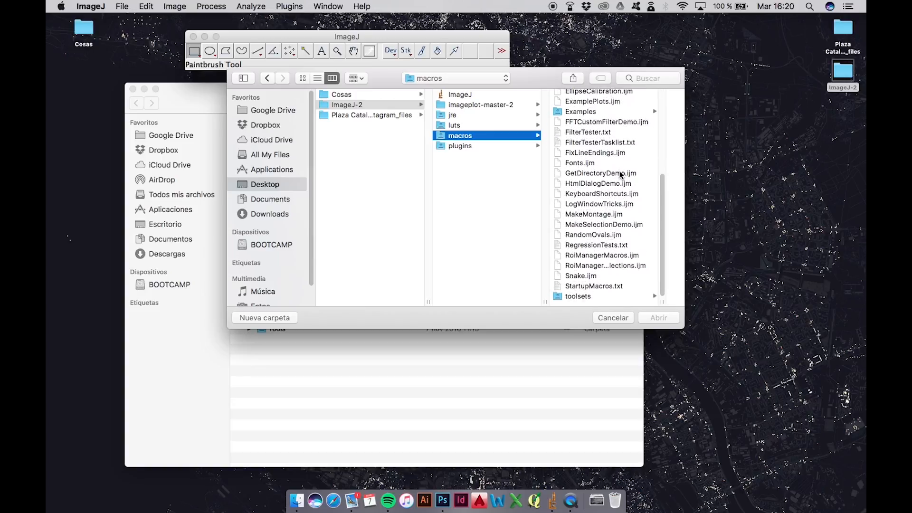
left_click(479, 126)
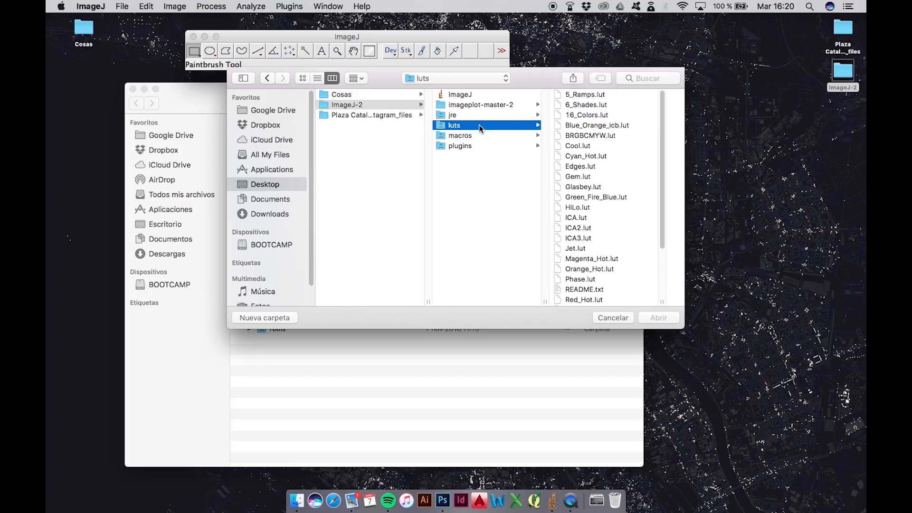
left_click(469, 115)
Open the macro file imageMeasure.txt from the extras folder inside imageplot-master-2
left_click(497, 105)
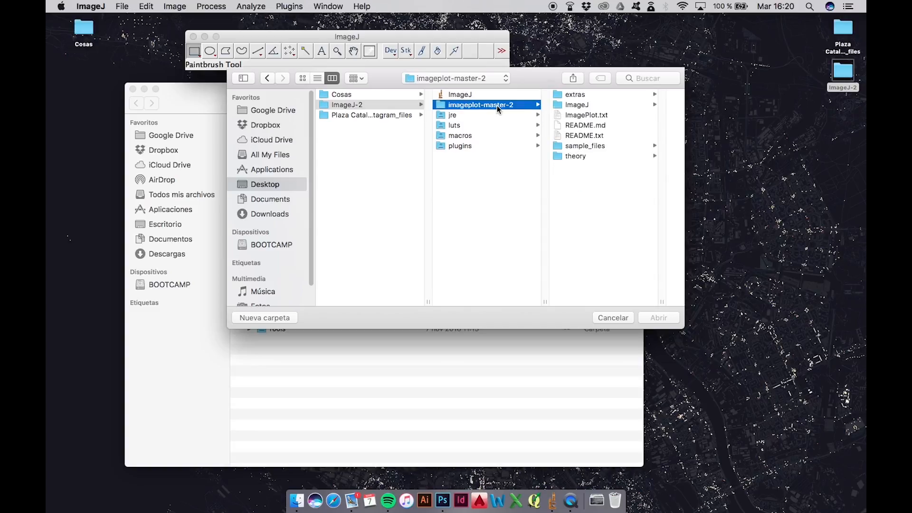
left_click(592, 105)
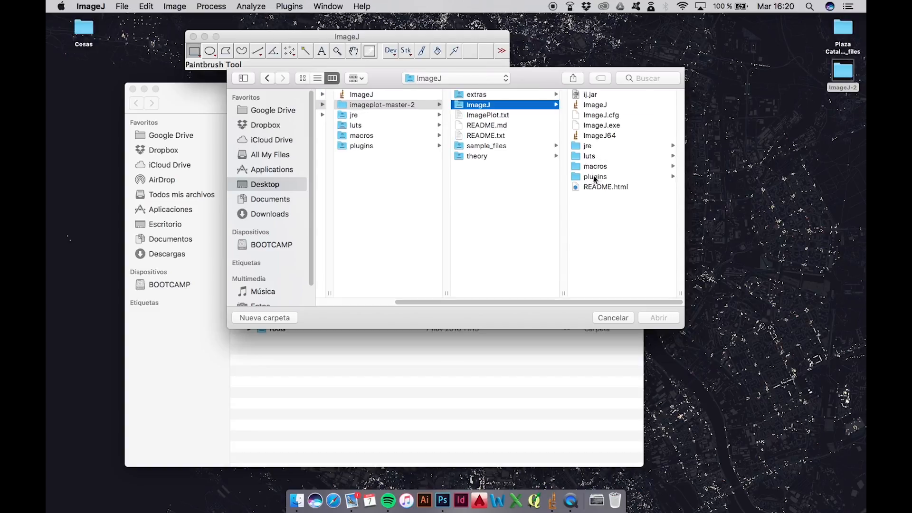
left_click(516, 94)
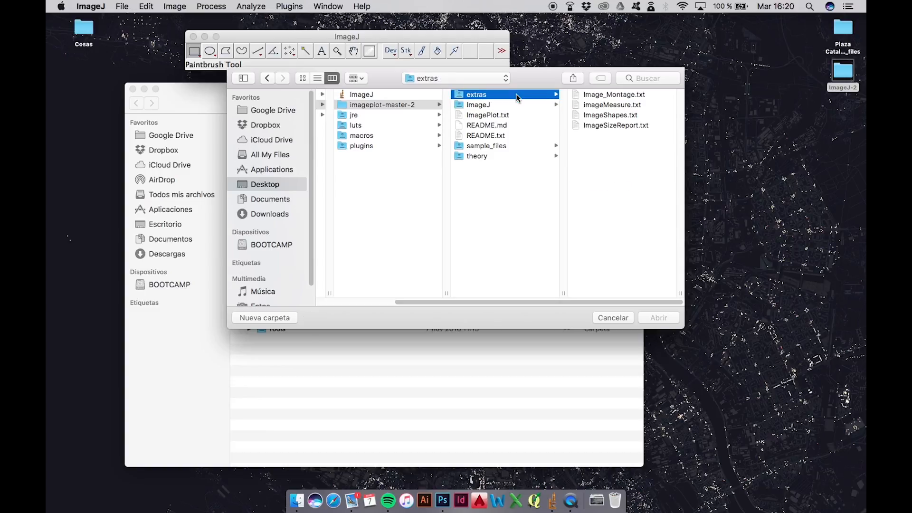
left_click(619, 105)
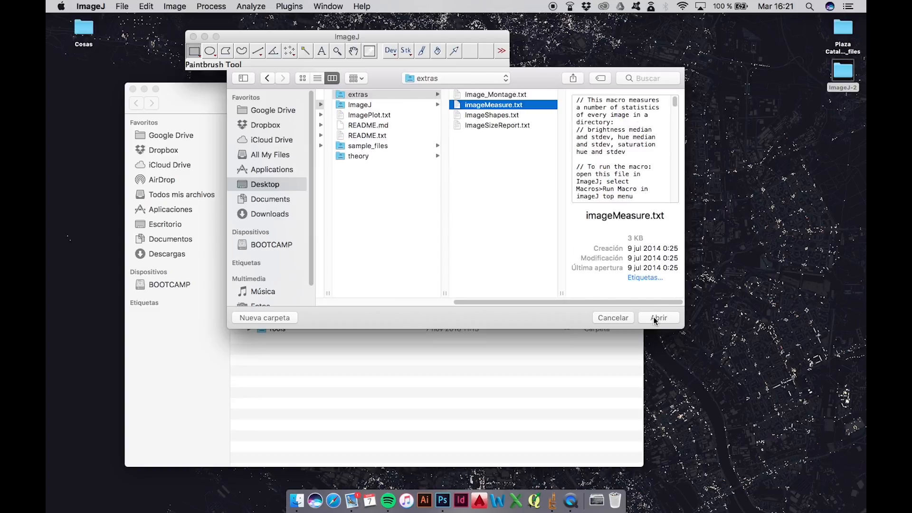
left_click(658, 318)
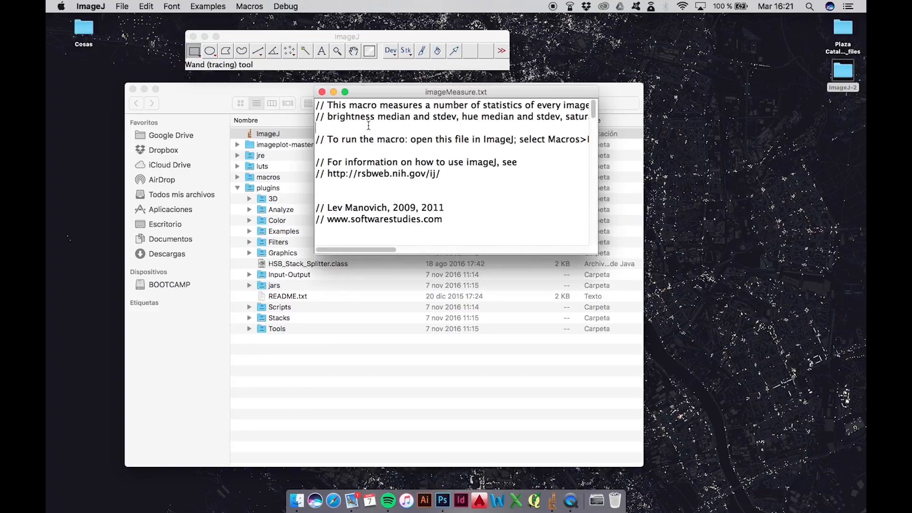
Run the imageMeasure macro, choosing the Plaza Catalunya files folder on the Desktop for both directory requests
left_click(249, 7)
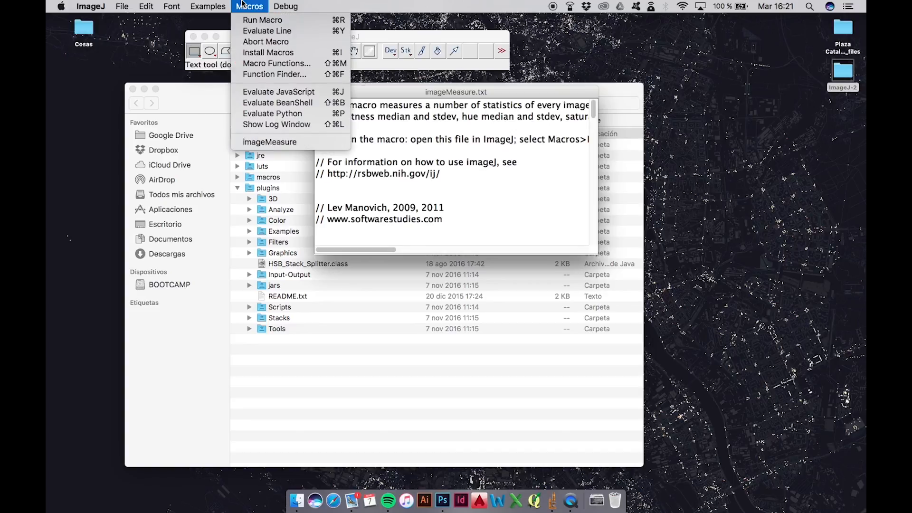
left_click(263, 20)
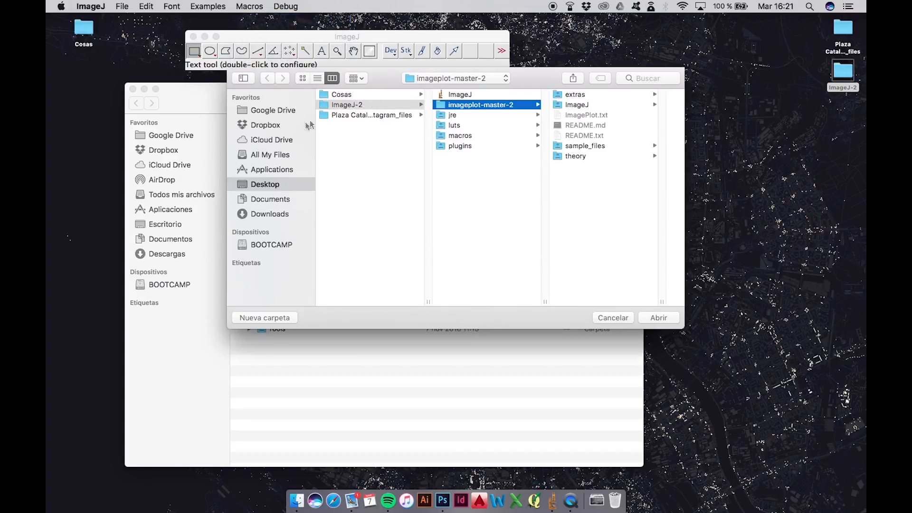
left_click(266, 185)
left_click(400, 119)
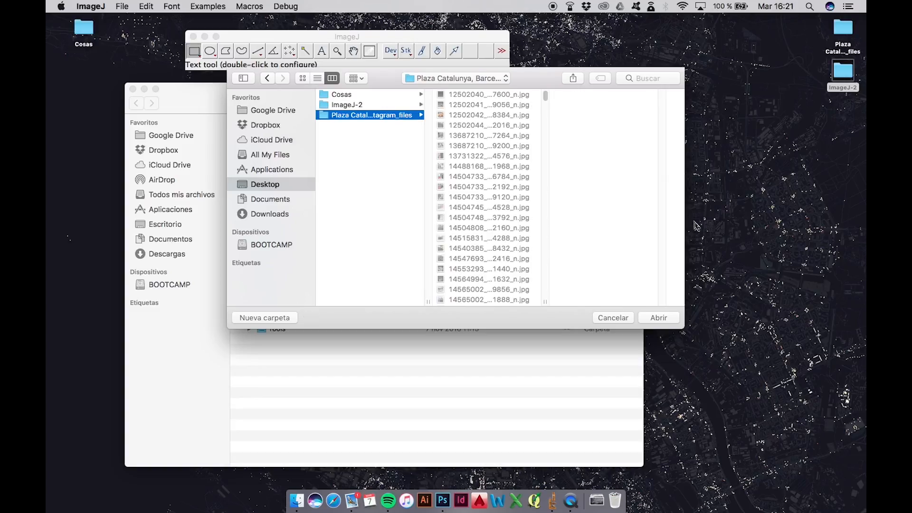
left_click(658, 317)
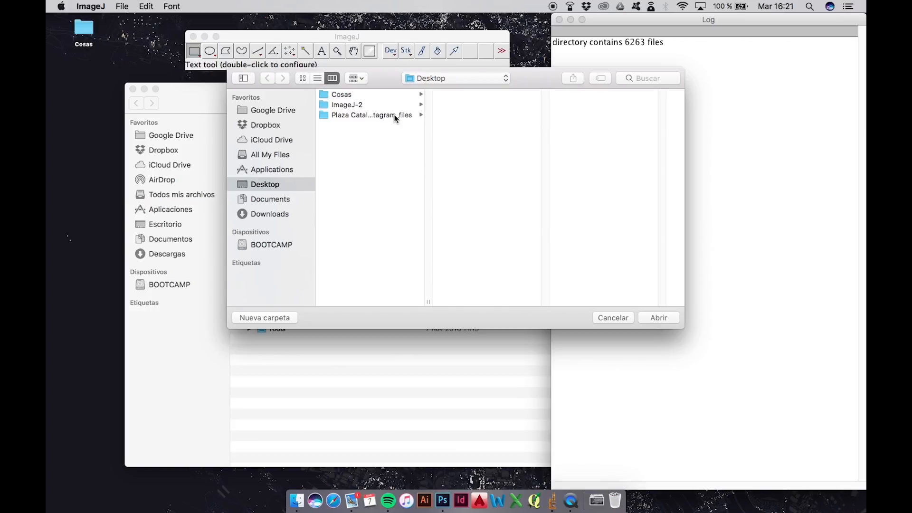
left_click(396, 119)
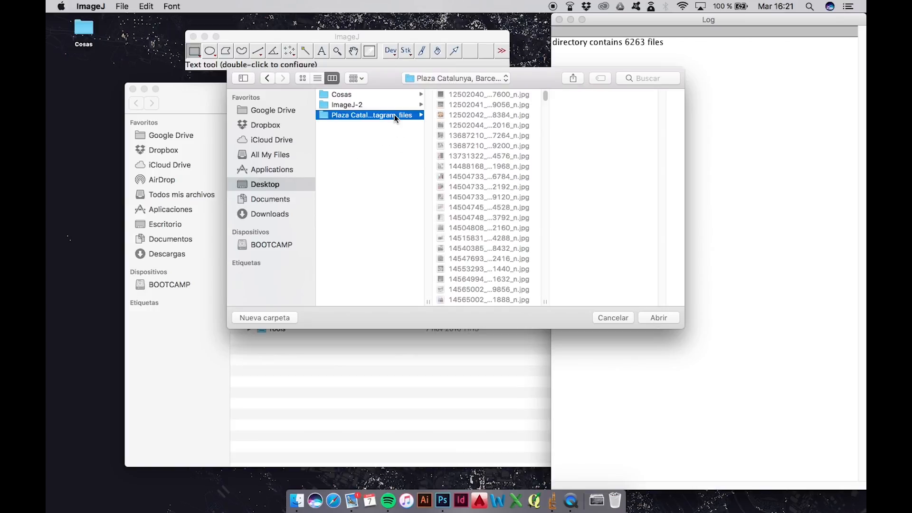
left_click(658, 318)
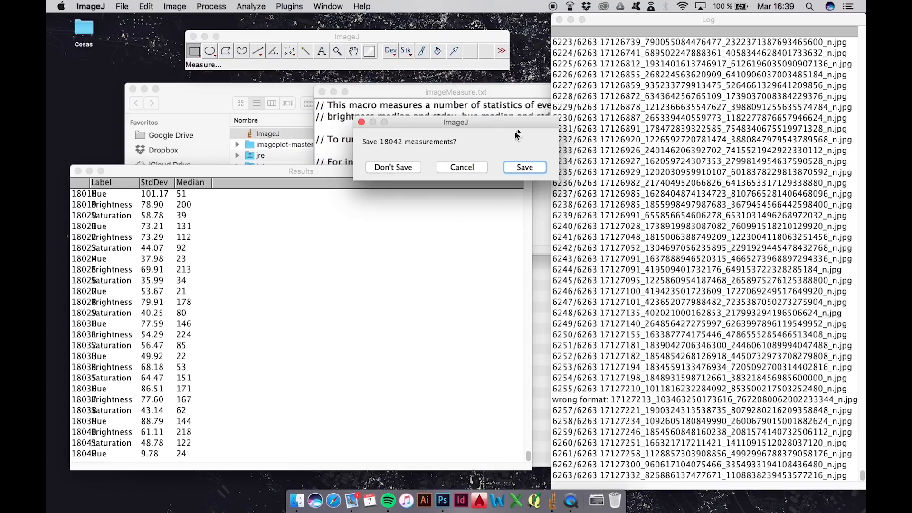
Close the Results table without saving its measurements and close the Log window
left_click(412, 167)
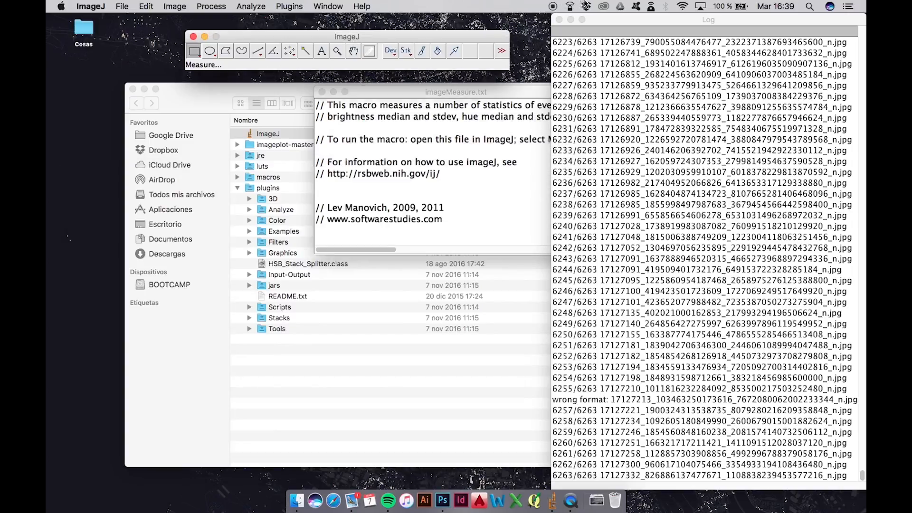
left_click(560, 20)
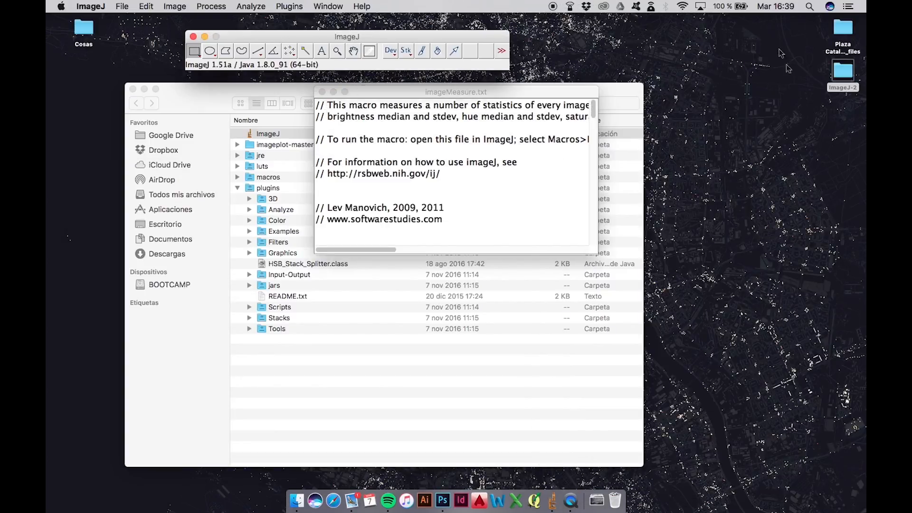
left_click(779, 104)
Open measurements.txt from the end of the Plaza Catalunya files folder in Excel
double_click(848, 31)
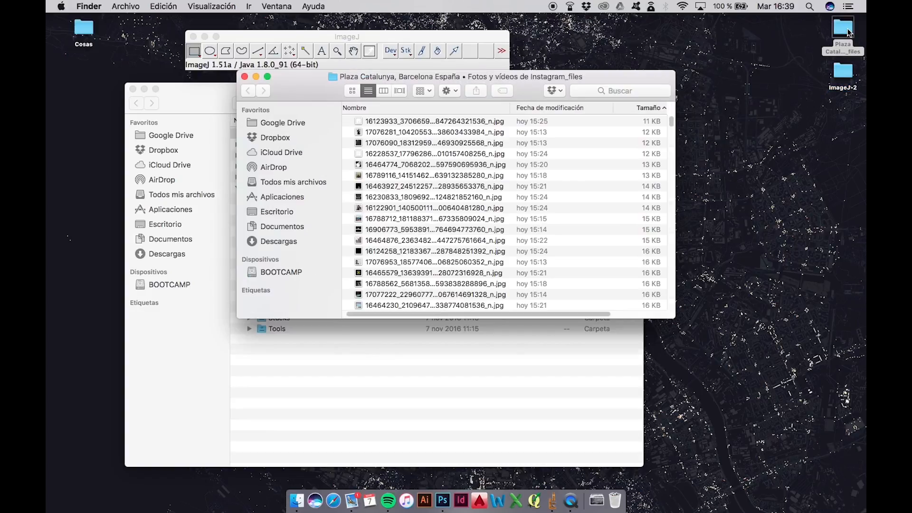
left_click_drag(671, 125, 655, 319)
left_click(439, 307)
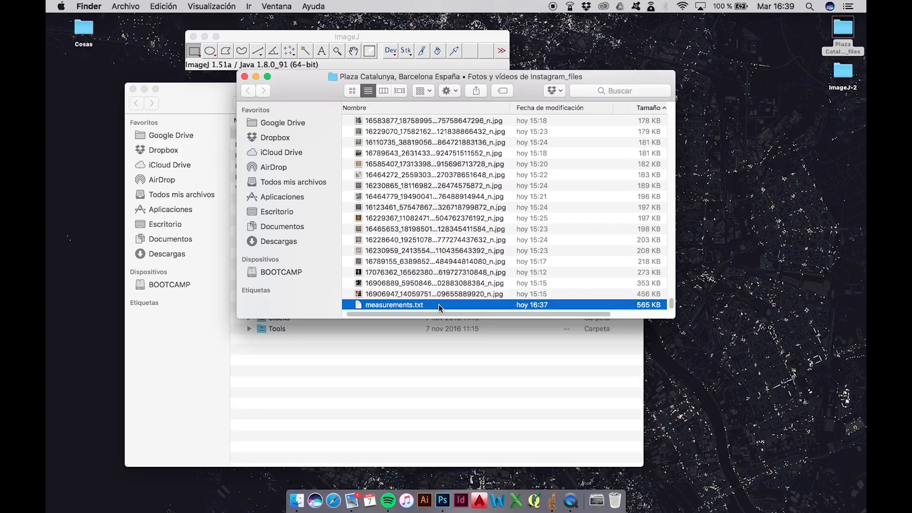
left_click_drag(522, 506, 514, 508)
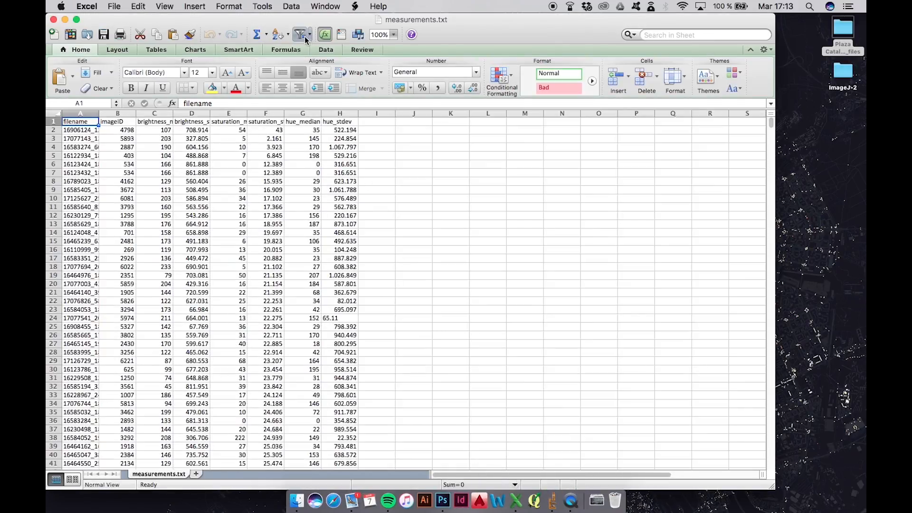
Add filters to the header row and sort the data by saturation_median in ascending order
left_click(305, 37)
left_click(279, 122)
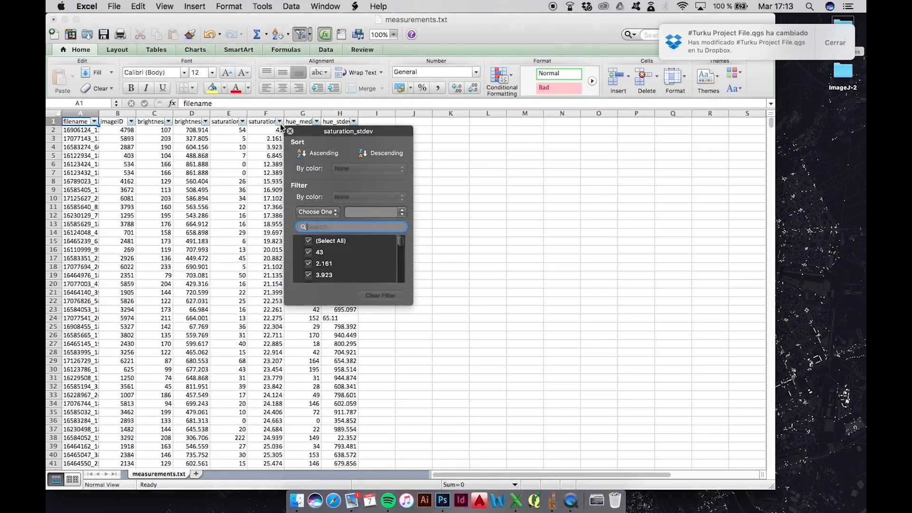
left_click(242, 122)
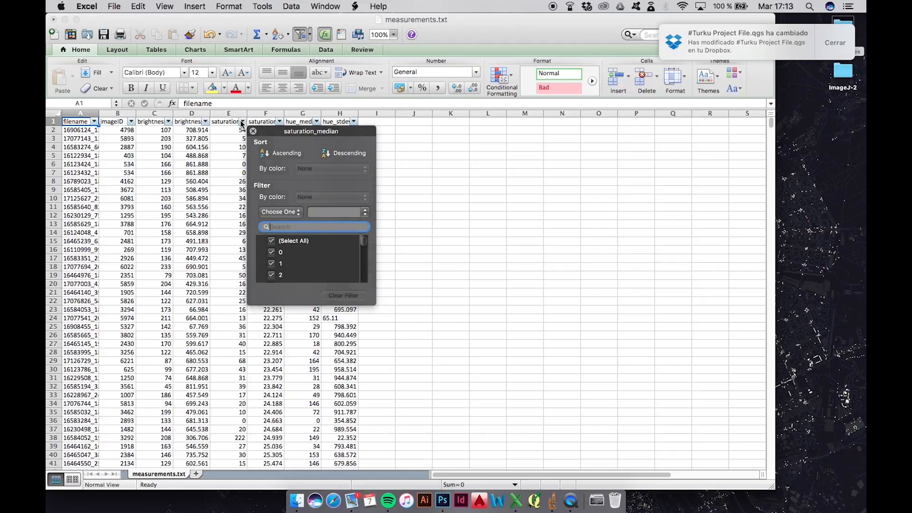
left_click(275, 160)
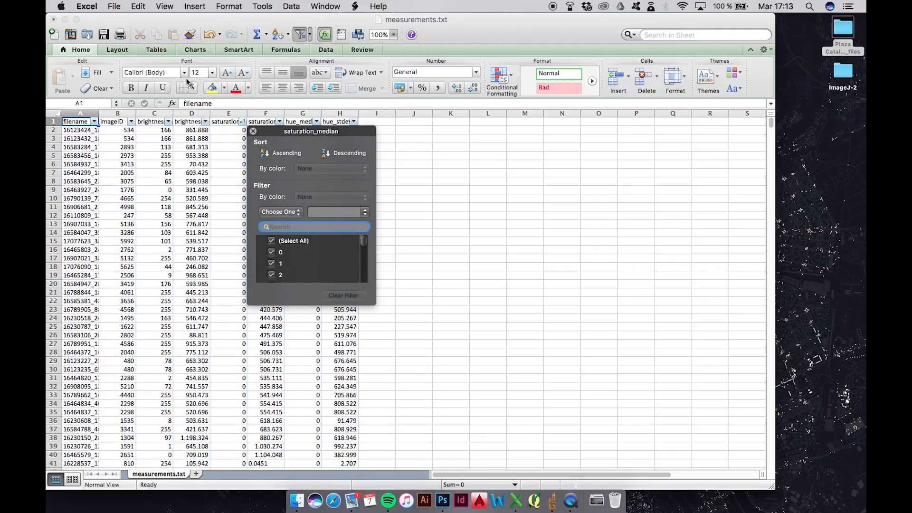
Save the sorted measurements.txt, keeping its text format, and close the workbook with its changes saved
left_click(104, 33)
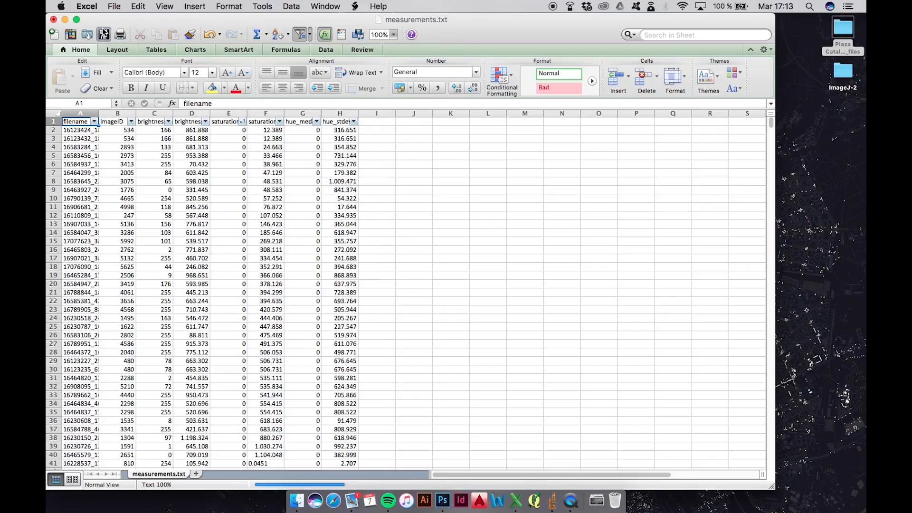
left_click(541, 288)
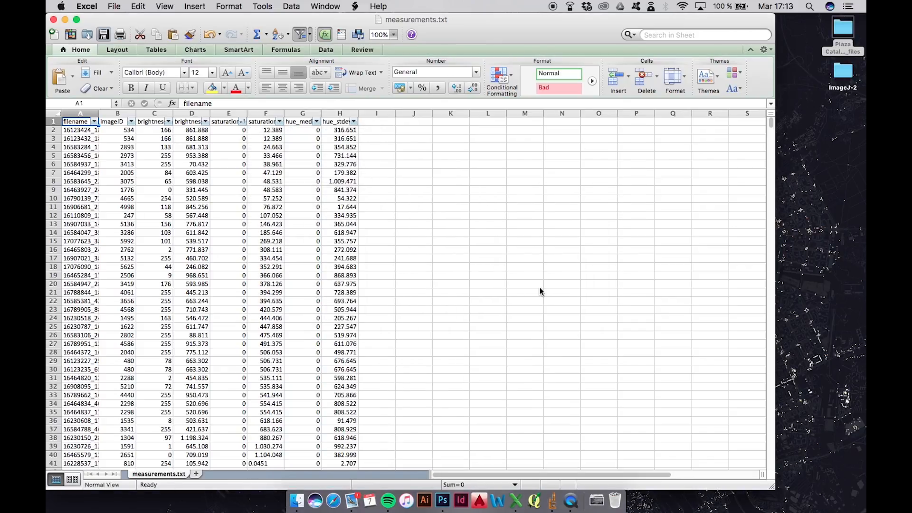
left_click(228, 121)
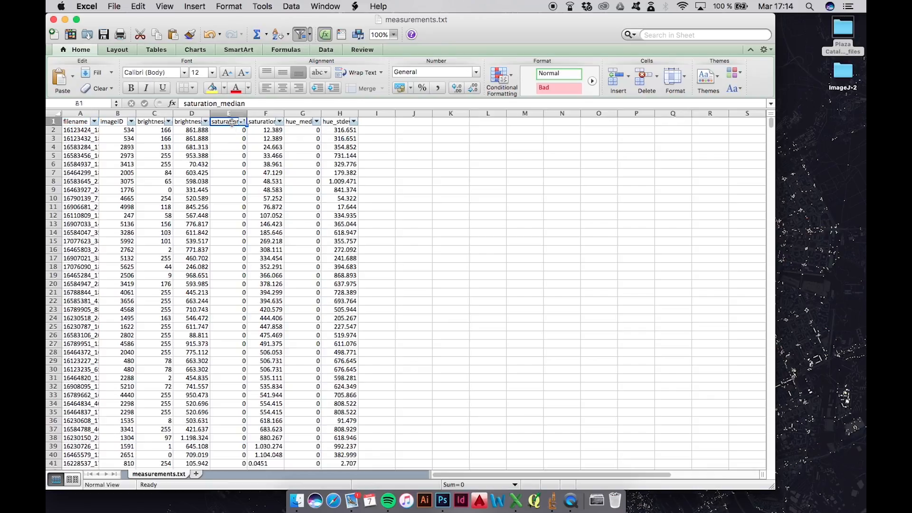
left_click(53, 19)
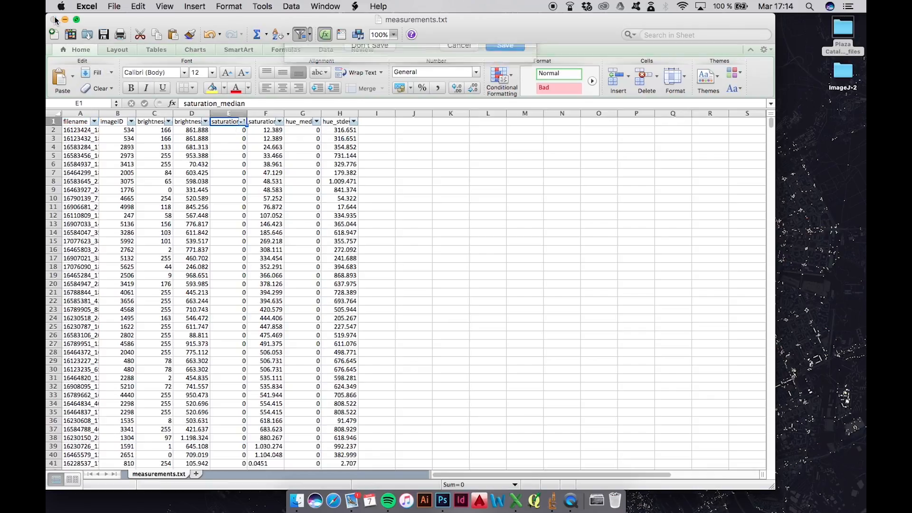
left_click(516, 95)
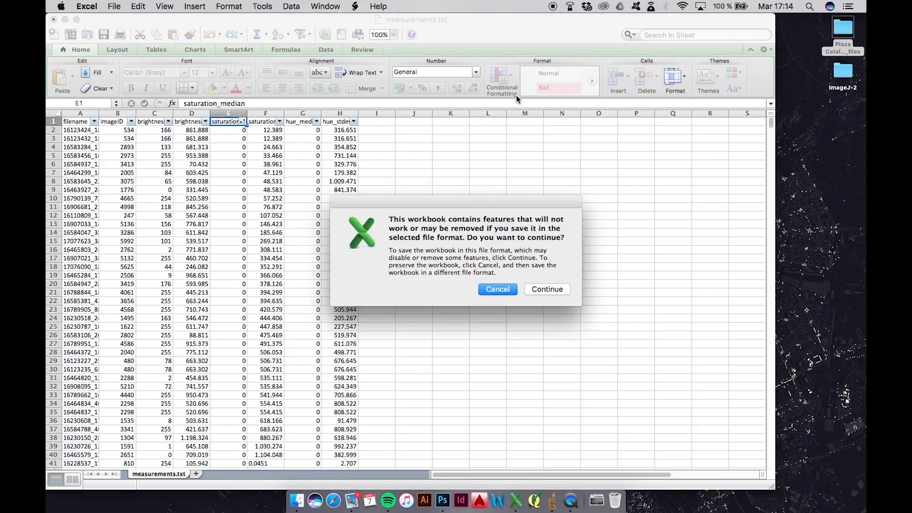
left_click(534, 291)
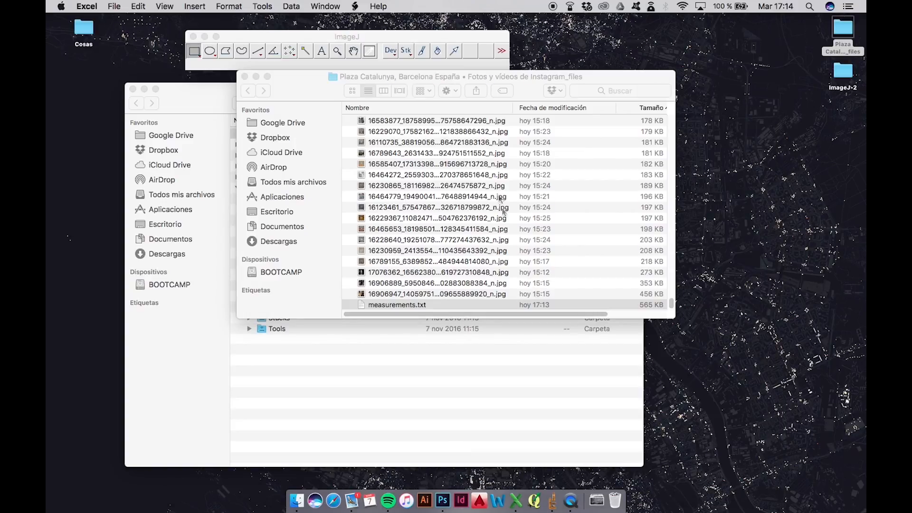
Switch to ImageJ and open the Image_Montage.txt macro from the imageplot-master-2 folder inside ImageJ-2 on the Desktop
left_click(469, 39)
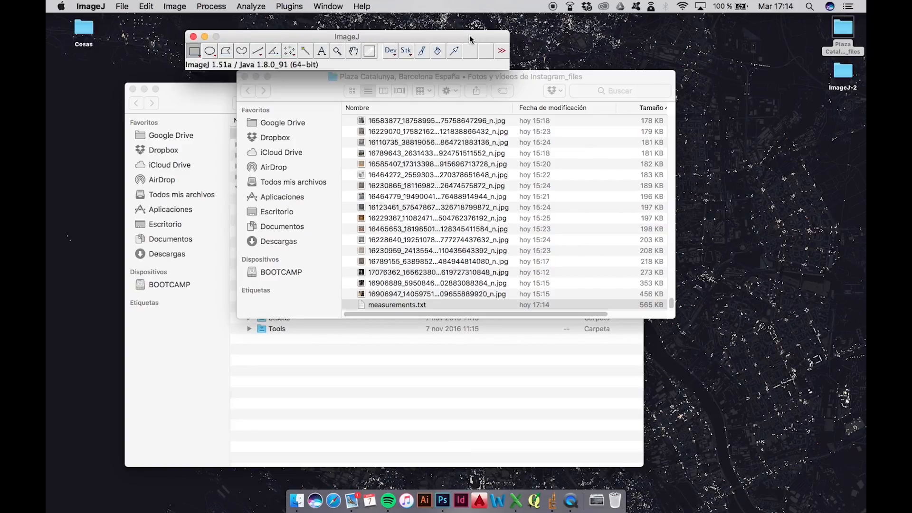
left_click(122, 7)
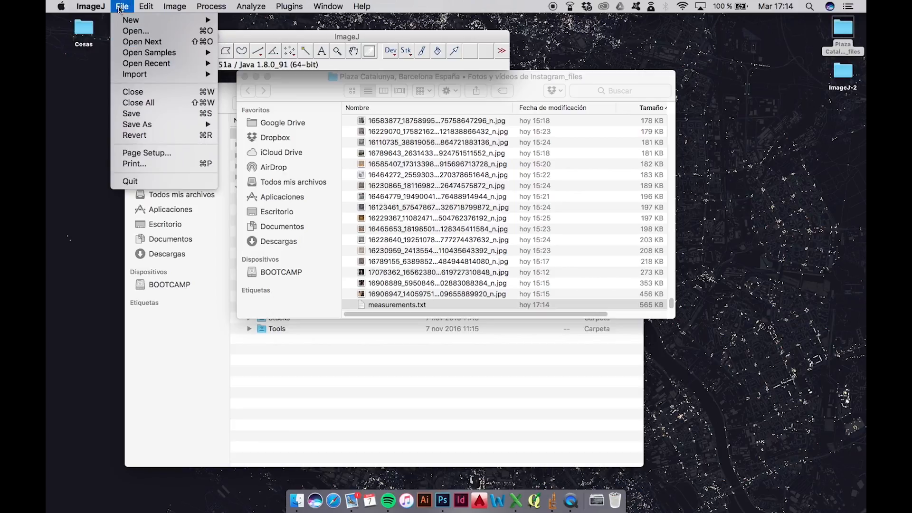
left_click(152, 31)
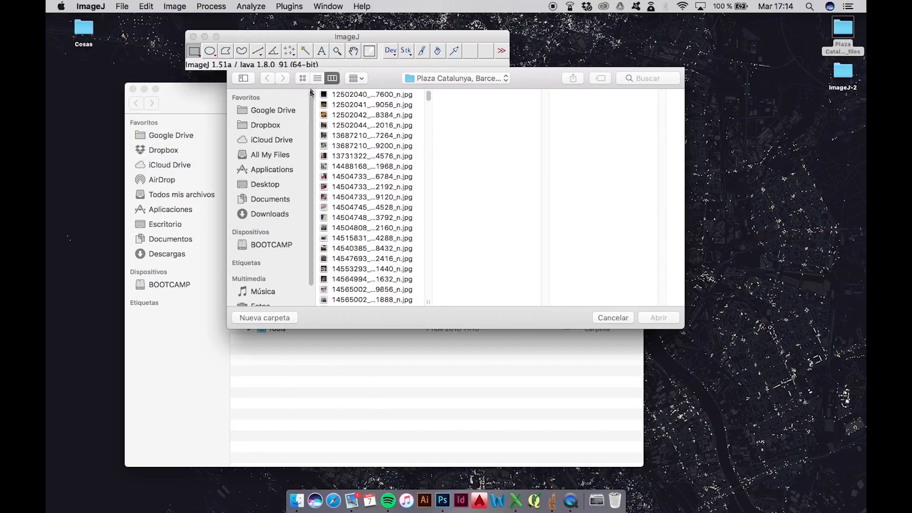
left_click(270, 186)
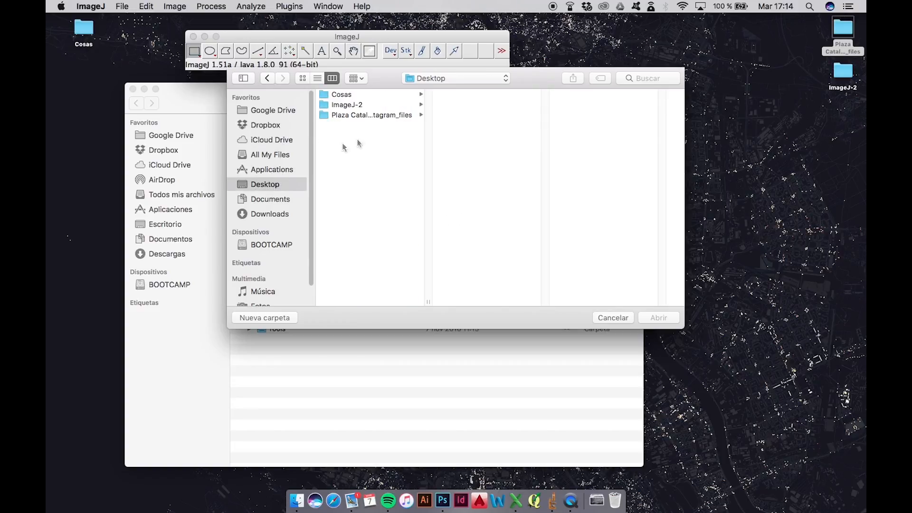
left_click(365, 106)
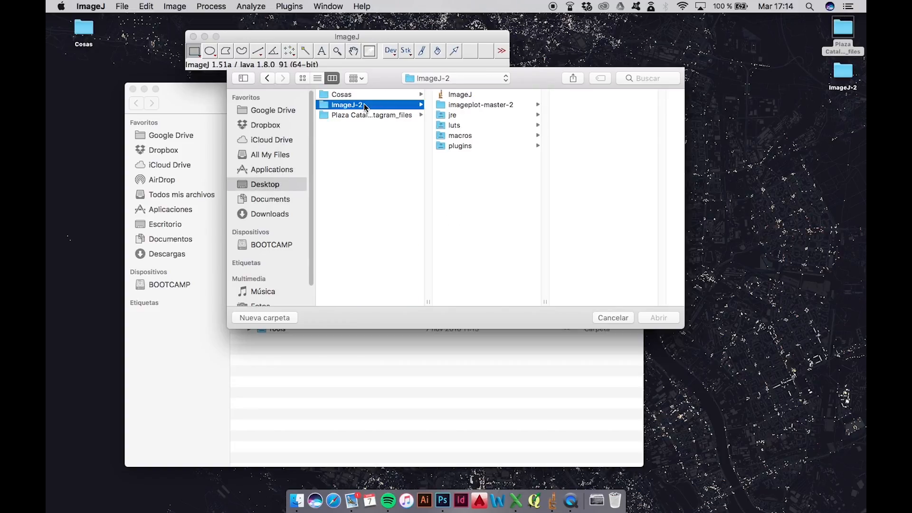
left_click(489, 106)
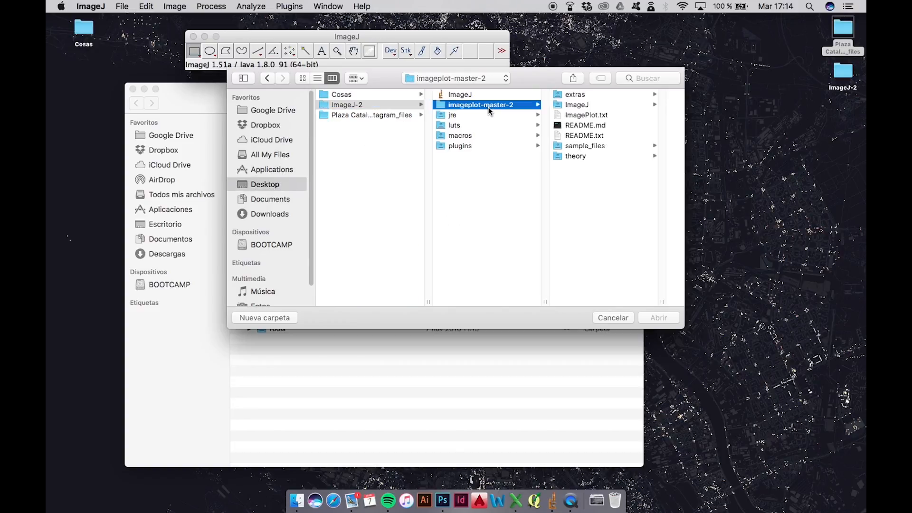
left_click(583, 95)
double_click(635, 95)
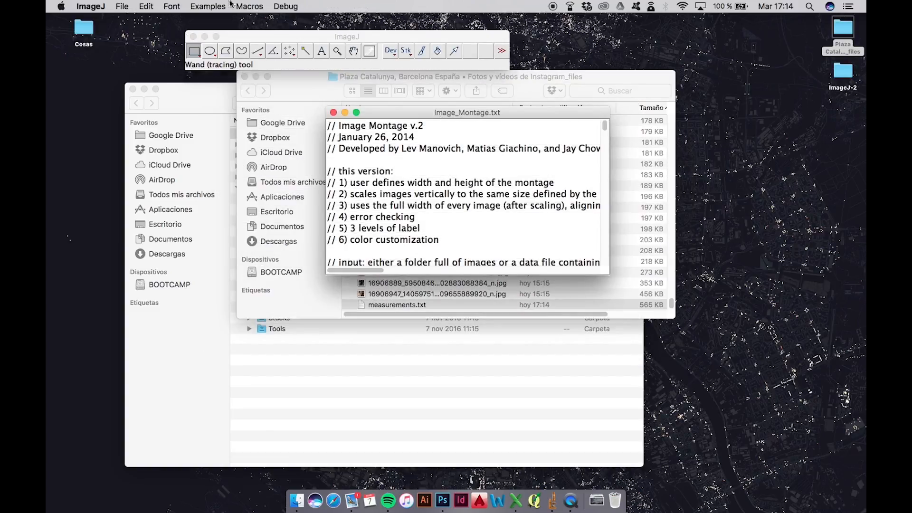
Run the Image Montage macro and set its image source to Data File
left_click(248, 6)
left_click(253, 24)
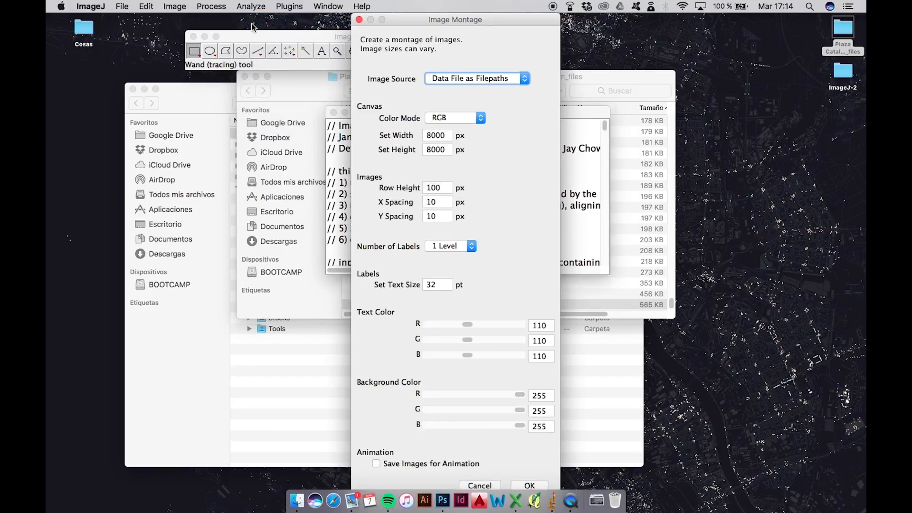
left_click(452, 79)
left_click(450, 72)
Keep the canvas width at 8000 px, set its height to 12000 px and the X and Y spacing to 0, and accept the montage settings
double_click(443, 138)
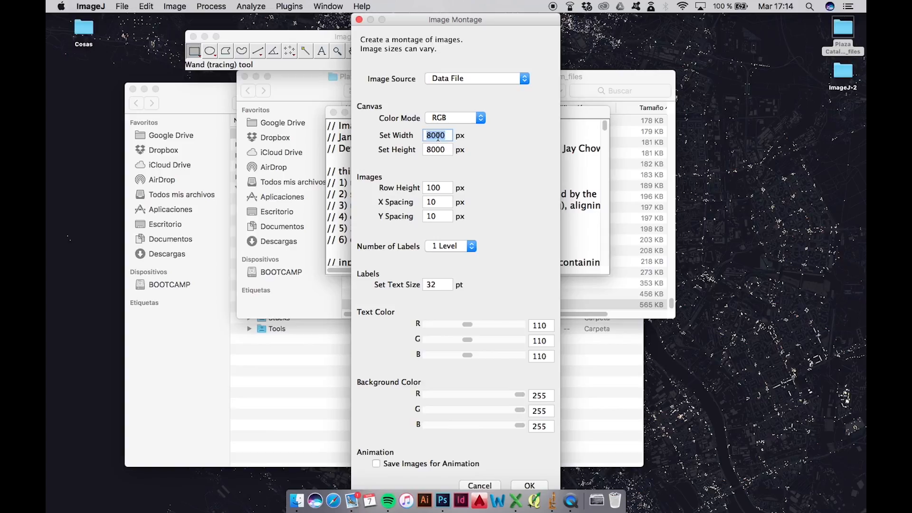
key("Tab")
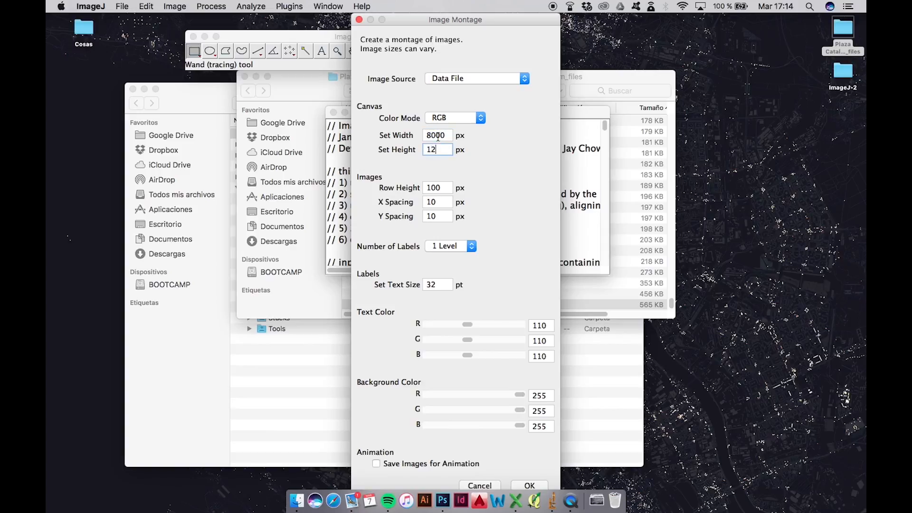
type("12000")
key("Tab")
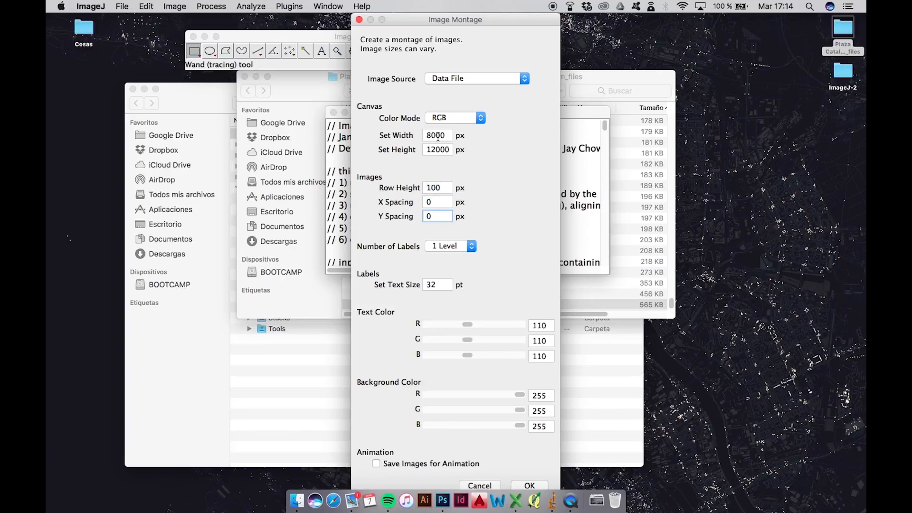
key("Return")
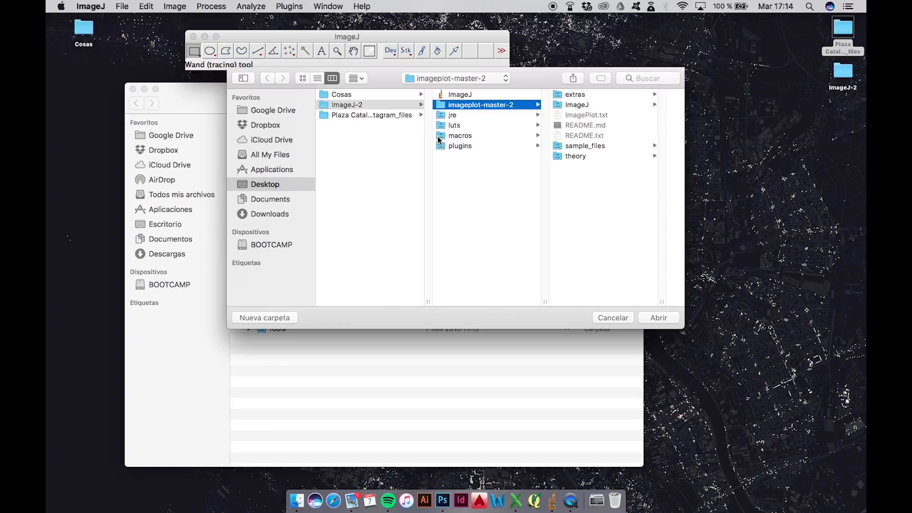
Choose the Plaza Catalunya files folder on the Desktop for the images and its measurements.txt as the data file
left_click(373, 115)
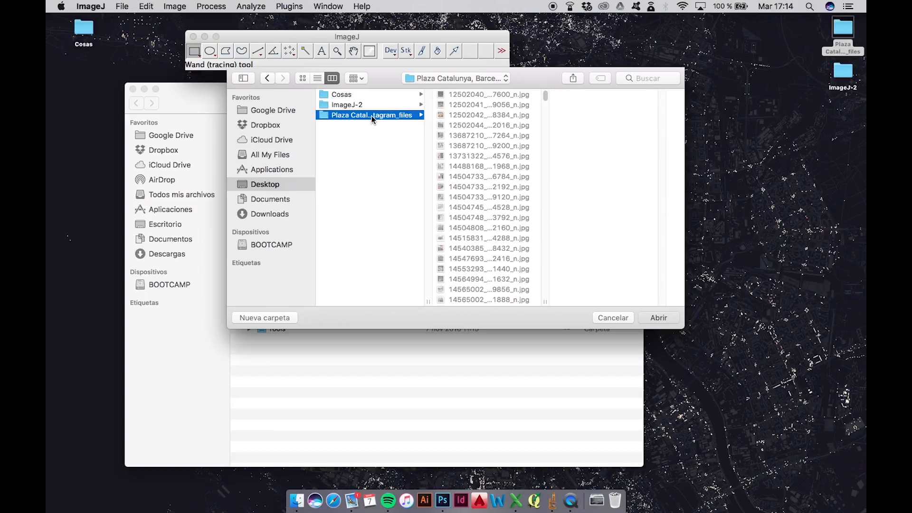
key("Return")
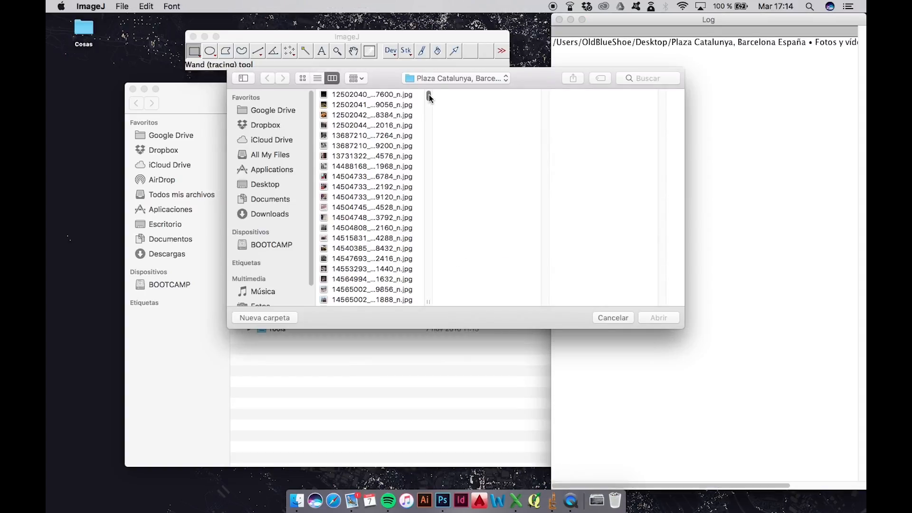
left_click_drag(429, 96, 421, 309)
left_click(399, 302)
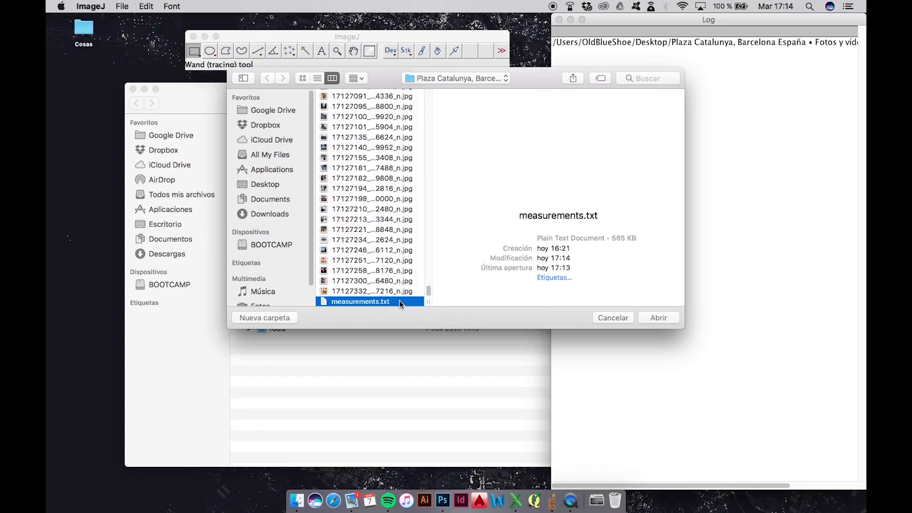
key("Return")
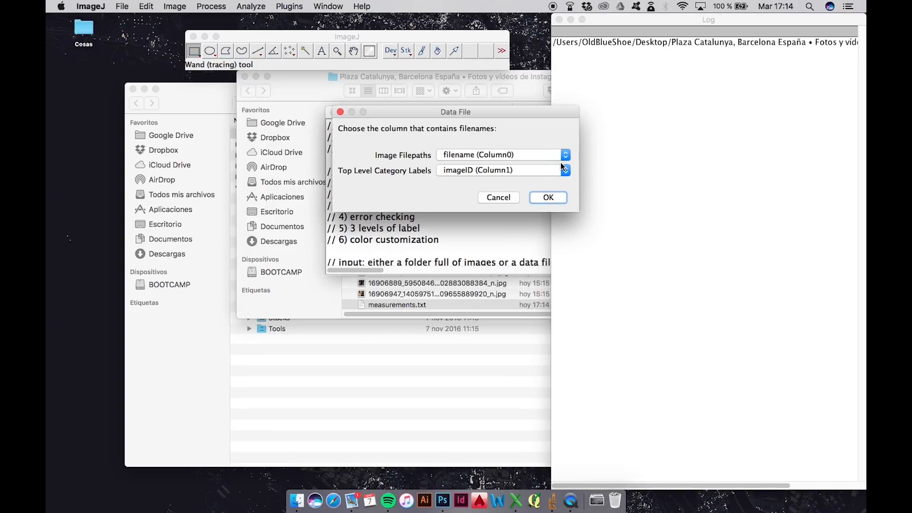
Use saturation_median for the top level category labels, keep filename for the image filepaths, and generate the montage
left_click(562, 167)
left_click(543, 200)
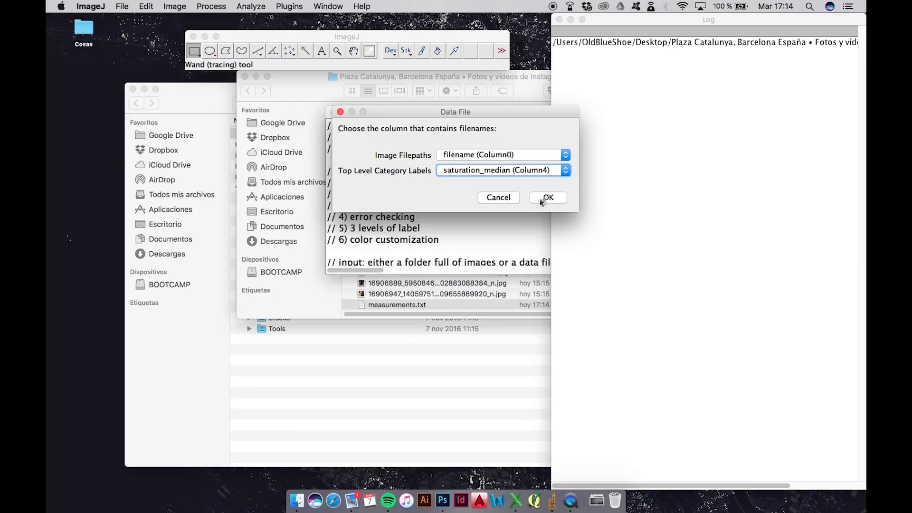
left_click(542, 199)
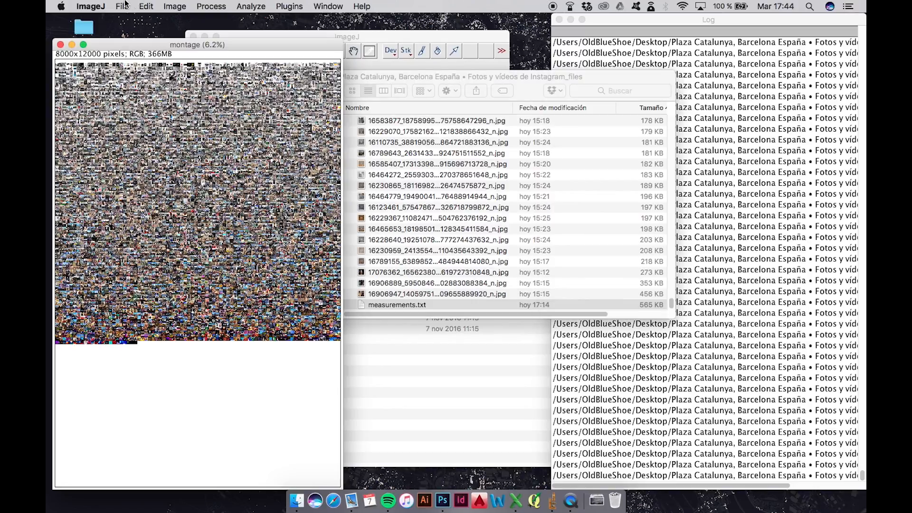
Save the finished montage as a JPEG named montage.jpg on the Desktop
left_click(125, 5)
mouse_move(135, 125)
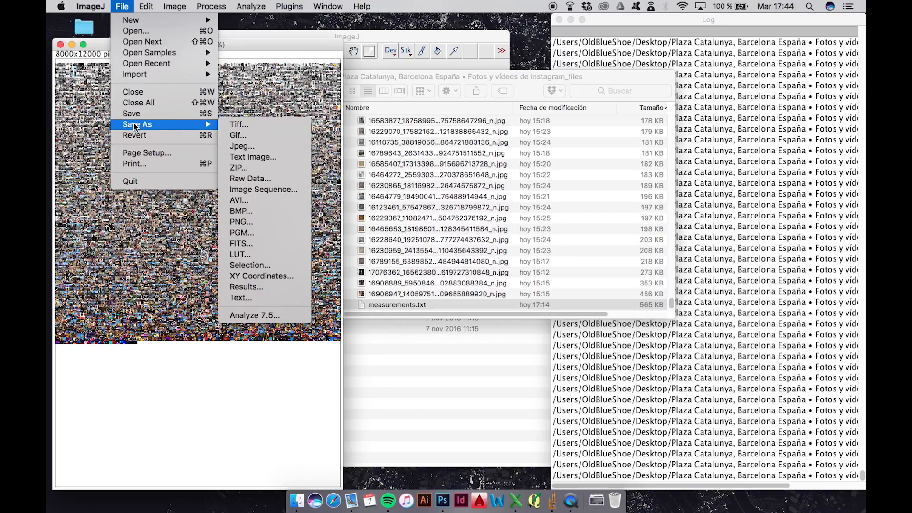
left_click(252, 146)
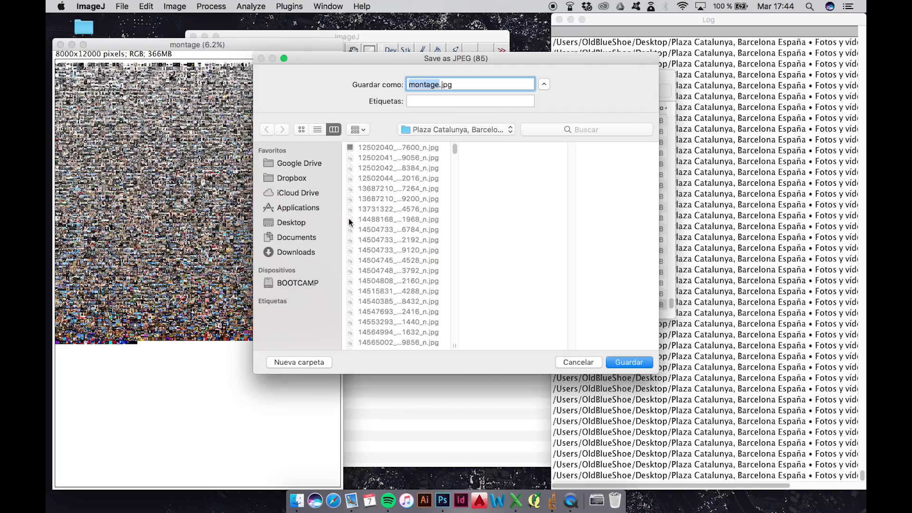
left_click(291, 223)
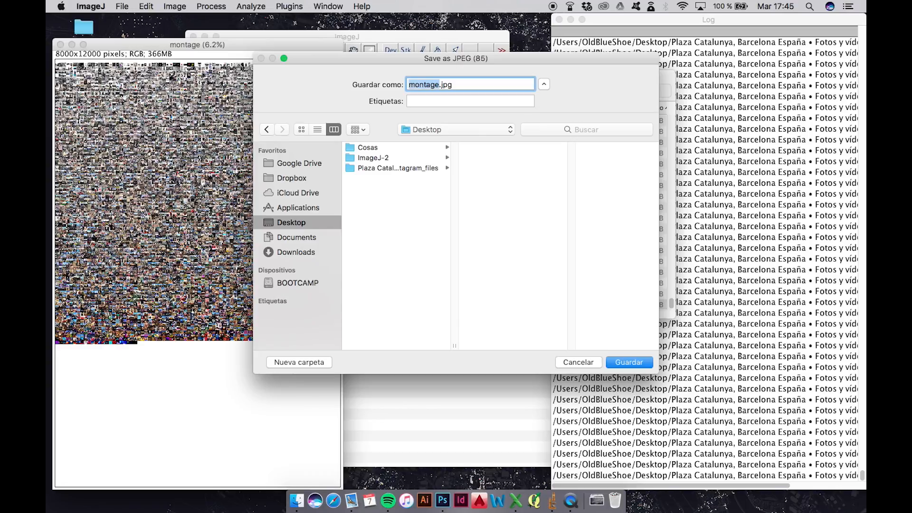
left_click(623, 361)
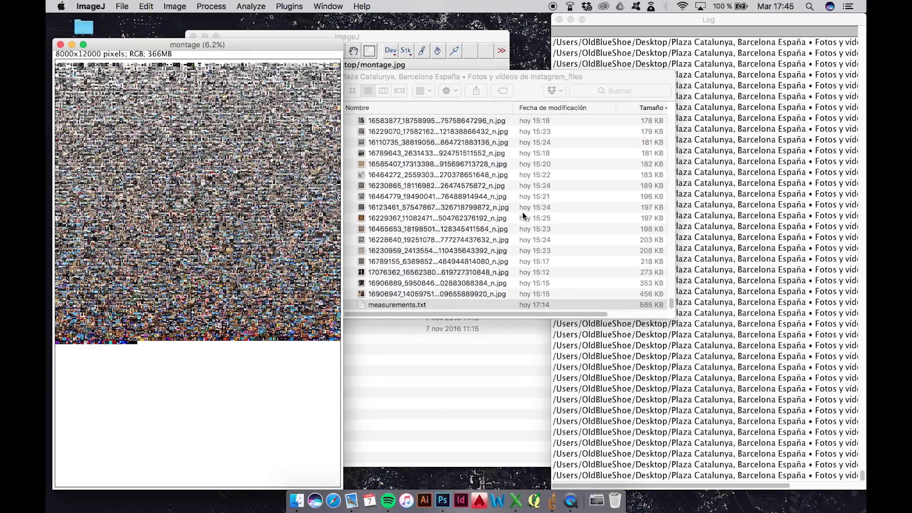
Close the montage image, the Log window and the Plaza Catalunya files folder window
left_click(60, 45)
left_click(388, 168)
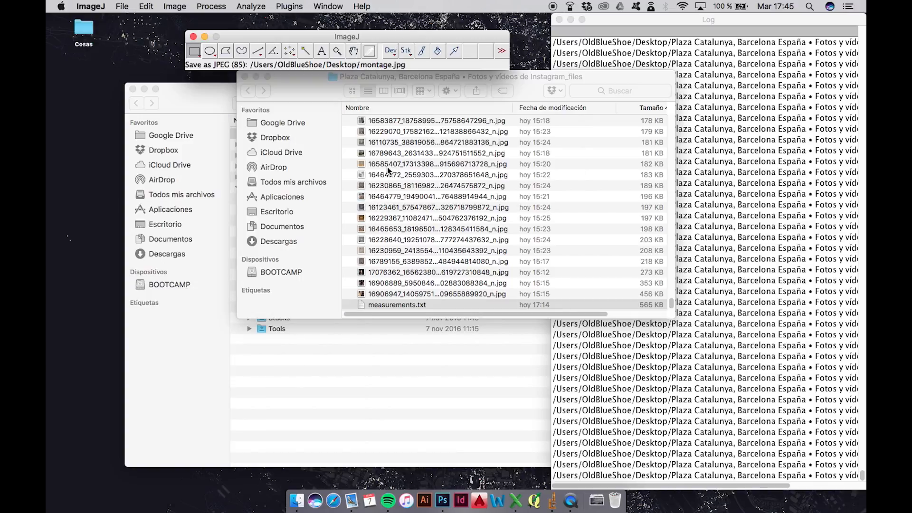
left_click(614, 77)
left_click(559, 20)
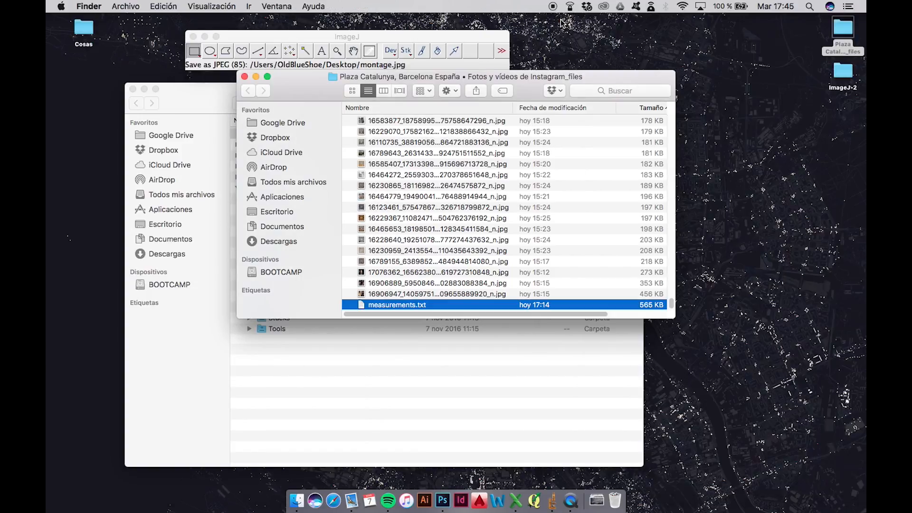
left_click(245, 77)
Move the ImageJ-2 folder window clear of the macro windows and close both Image_Montage.txt windows and imageMeasure.txt
left_click(323, 94)
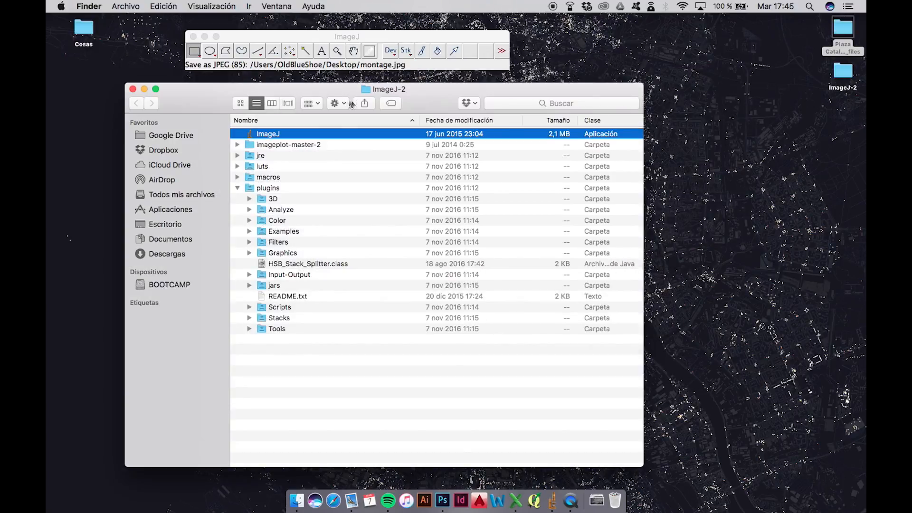
left_click_drag(323, 94, 319, 177)
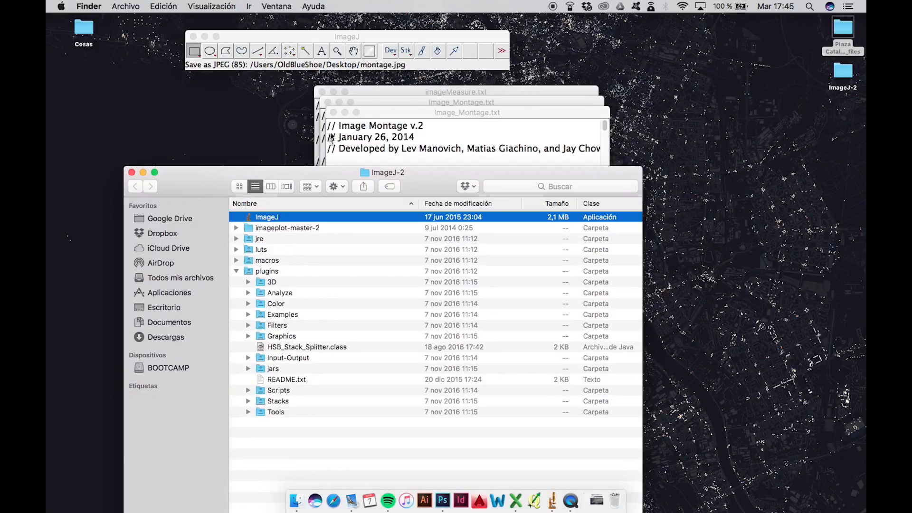
left_click(333, 112)
left_click(327, 102)
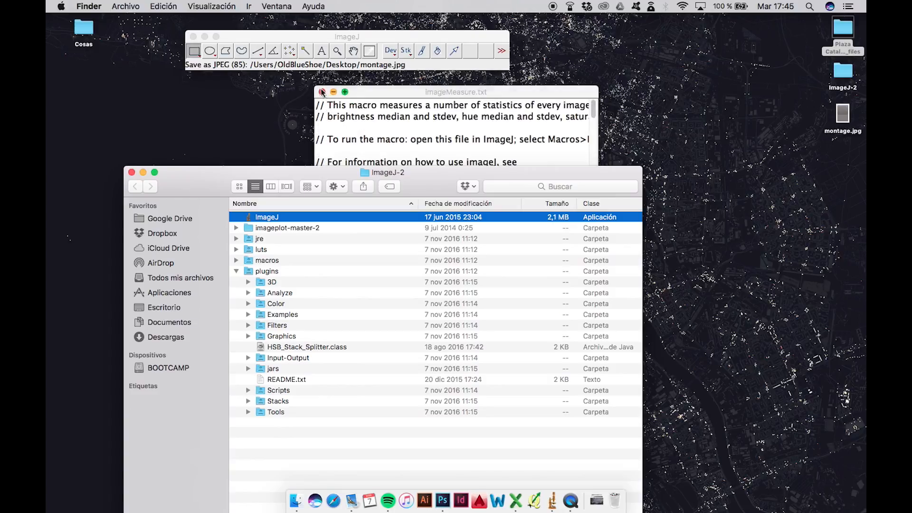
left_click(322, 92)
Open the macro file ImagePlot.txt from the imageplot-master-2 folder inside ImageJ-2 on the Desktop
left_click(374, 37)
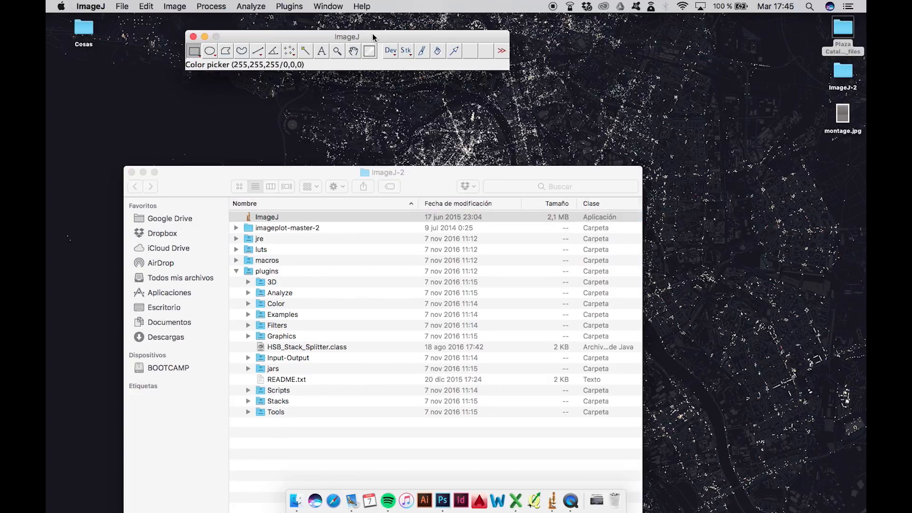
left_click(124, 7)
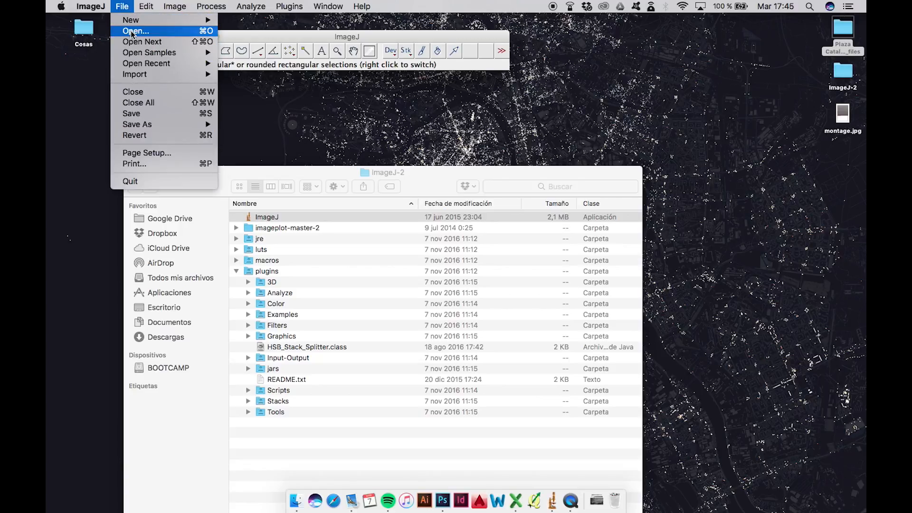
left_click(133, 32)
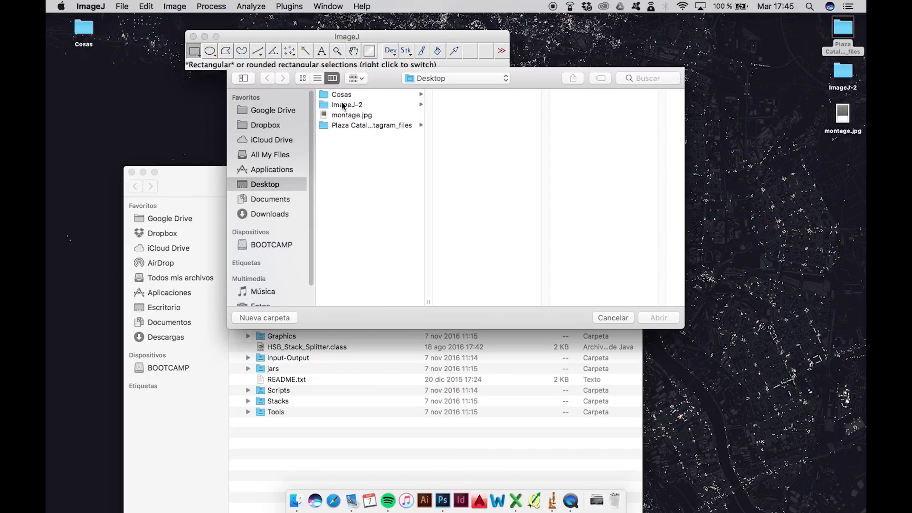
left_click(341, 105)
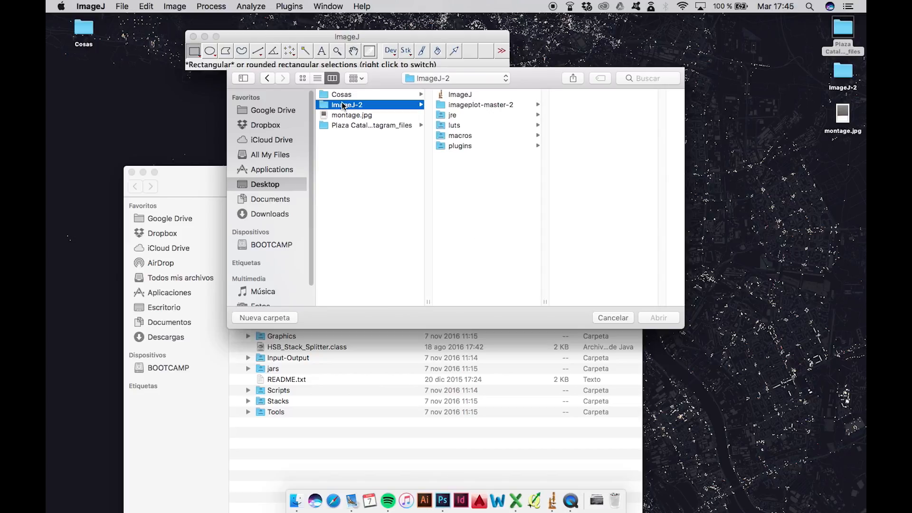
left_click(499, 106)
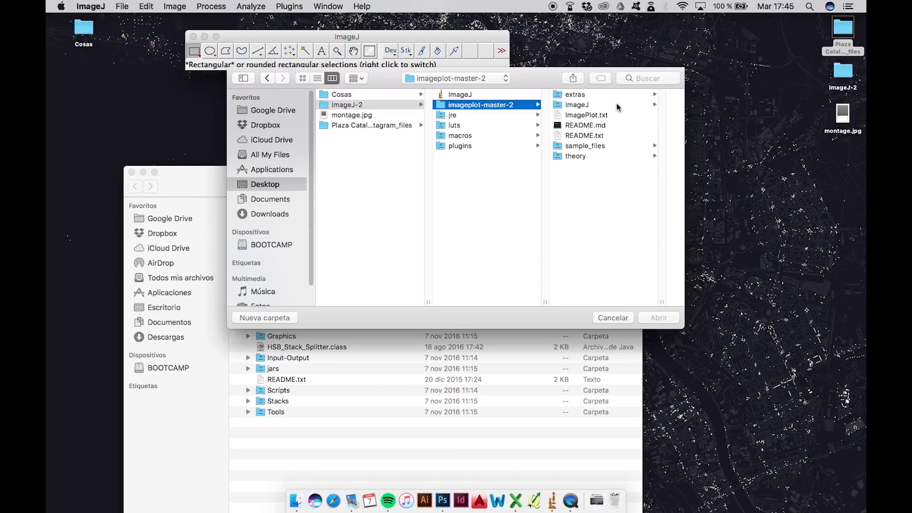
left_click(587, 115)
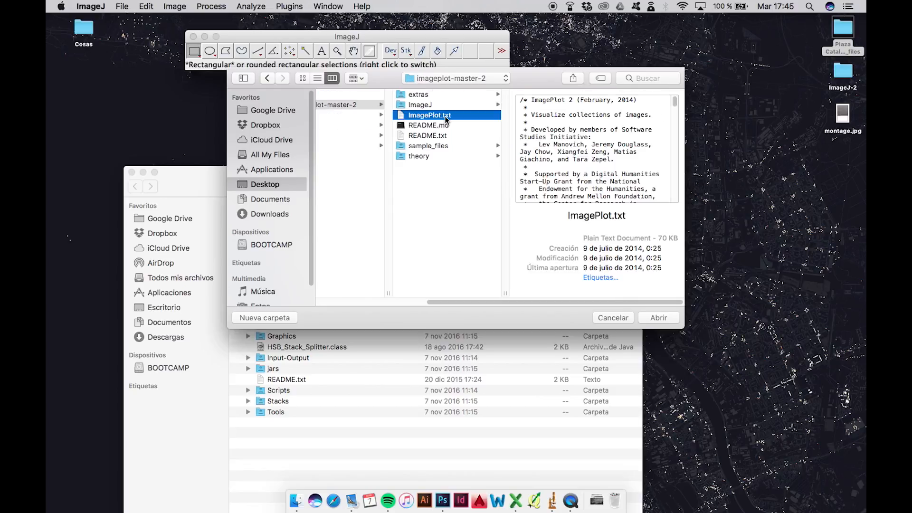
left_click(671, 317)
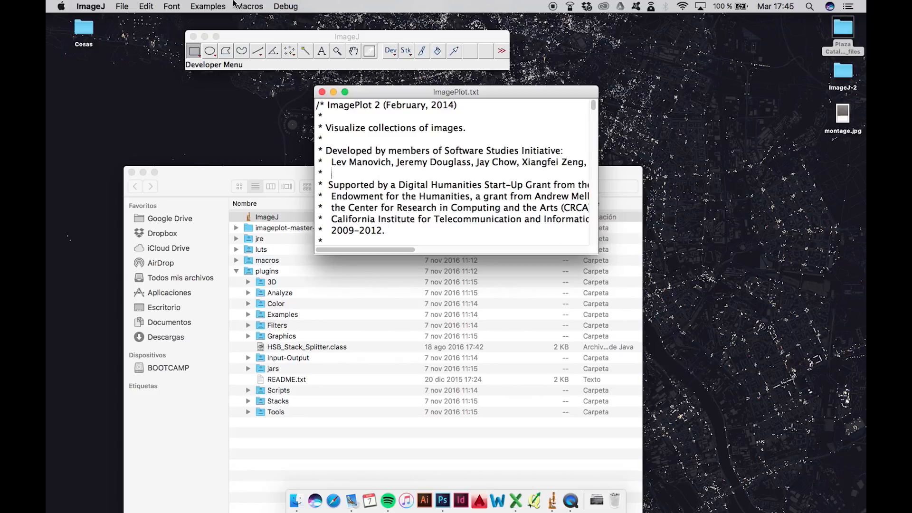
Run the ImagePlot macro with Data and Images set to Open..., display during rendering, and polar plotting and Options enabled
left_click(250, 6)
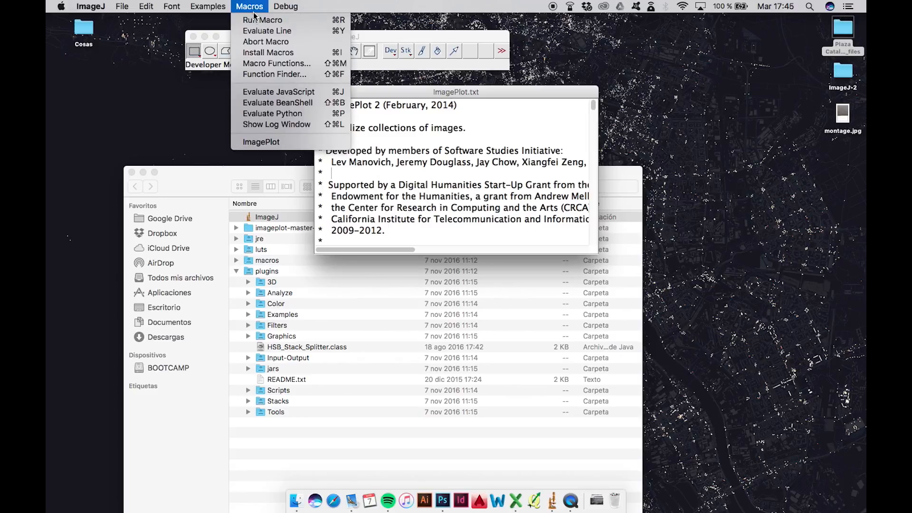
left_click(255, 21)
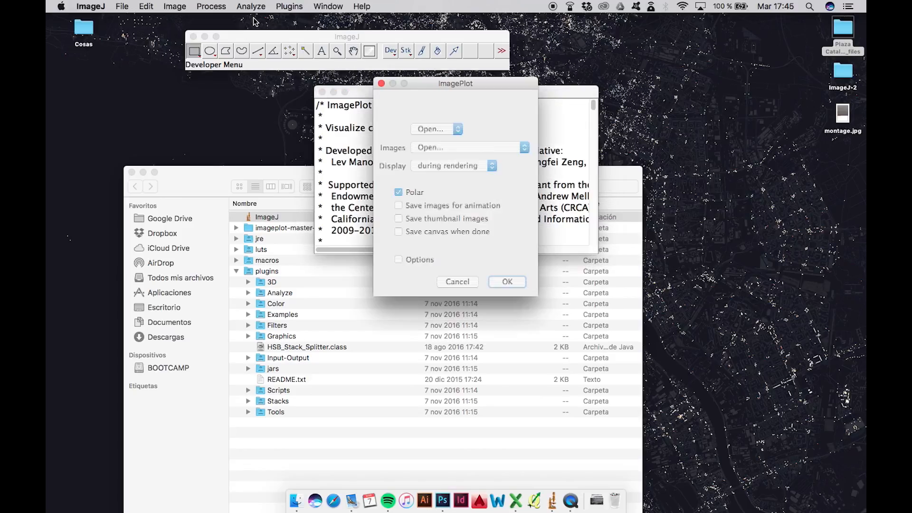
left_click(457, 129)
left_click(460, 131)
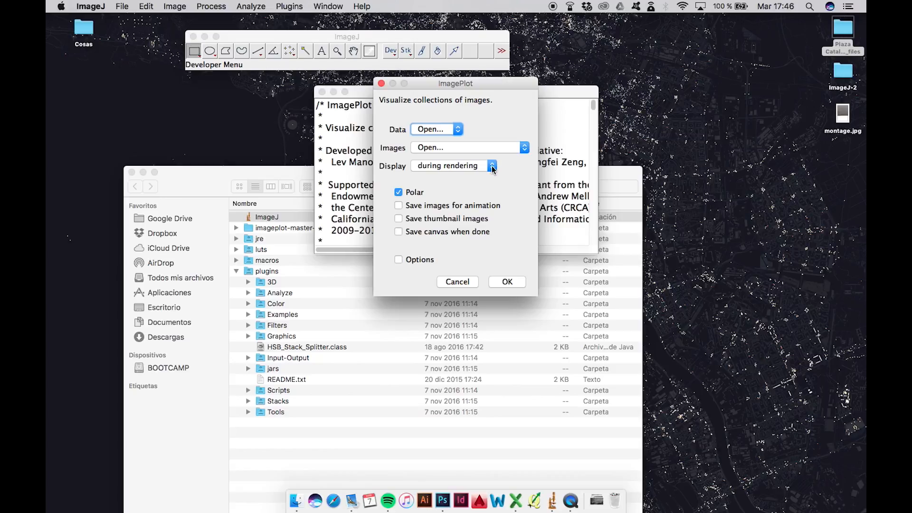
left_click(523, 150)
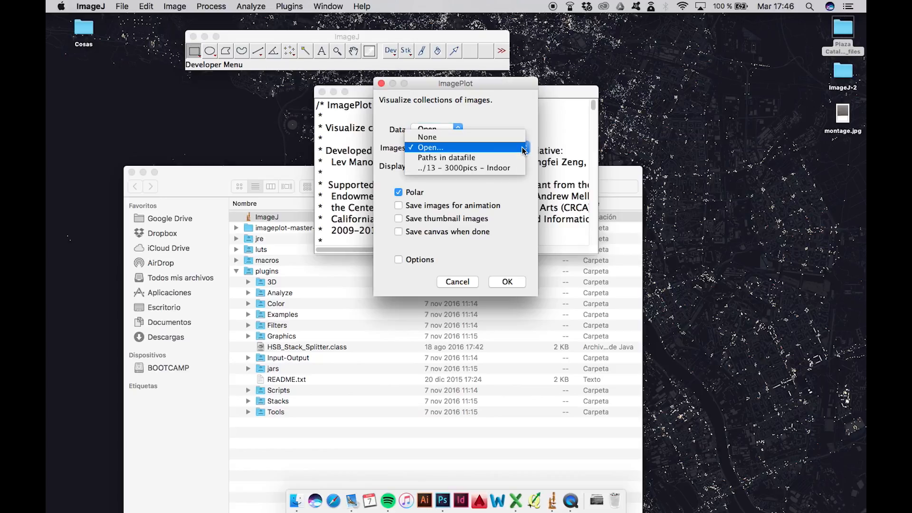
left_click(523, 150)
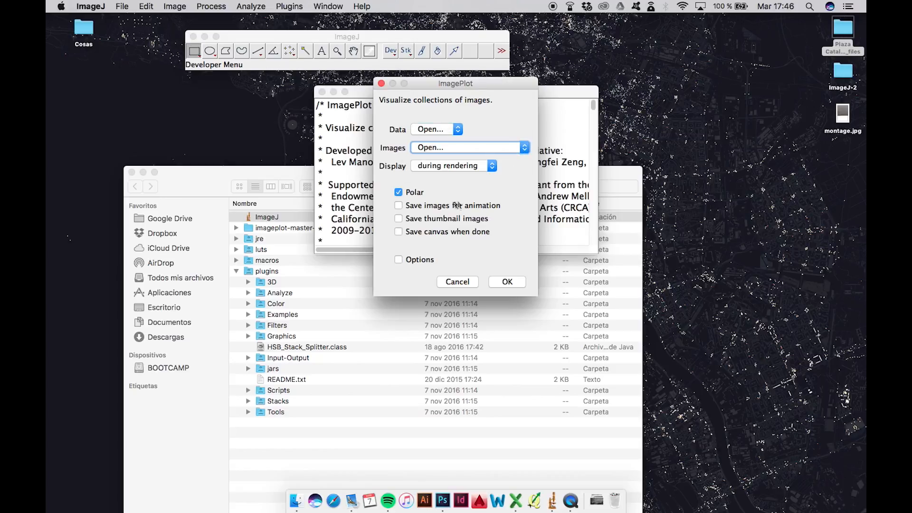
left_click(399, 193)
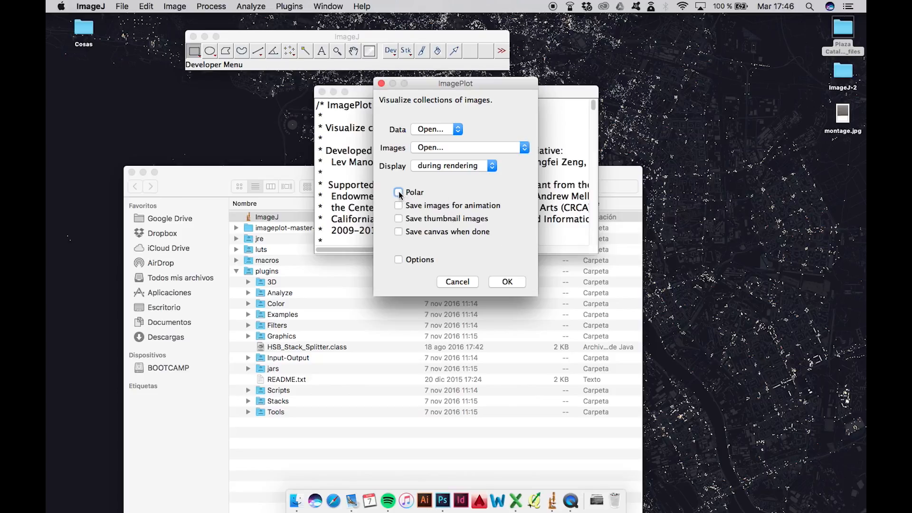
left_click(398, 259)
left_click(506, 282)
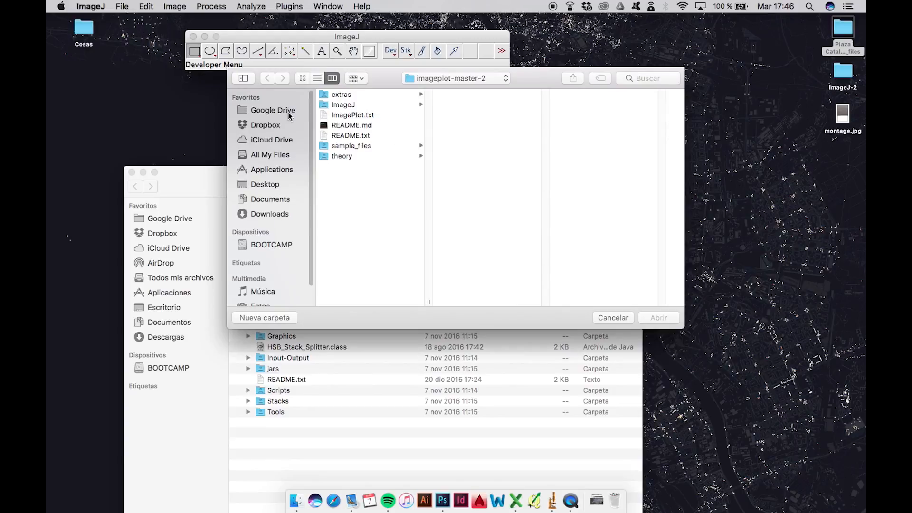
Load the measurements file from the Plaza Catalunya folder on the Desktop as data and choose that same folder for the images
left_click(264, 187)
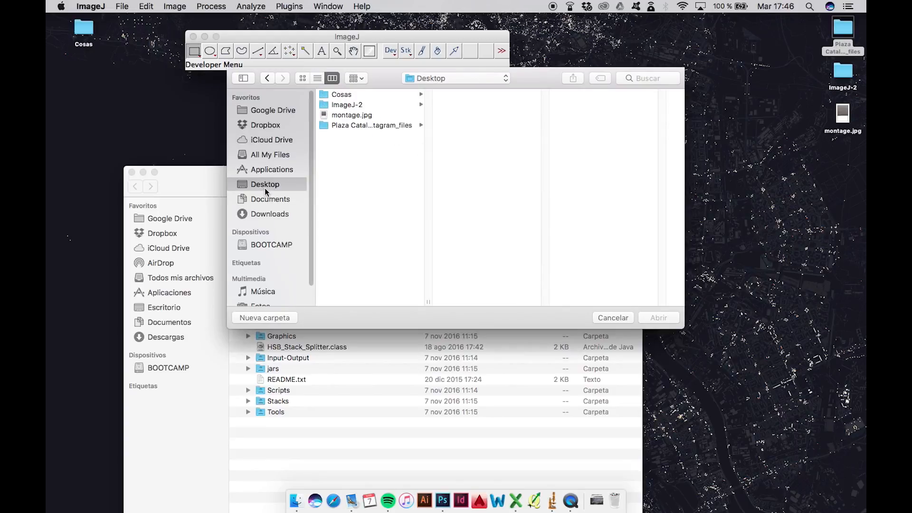
left_click(372, 124)
left_click_drag(545, 103, 531, 316)
double_click(503, 301)
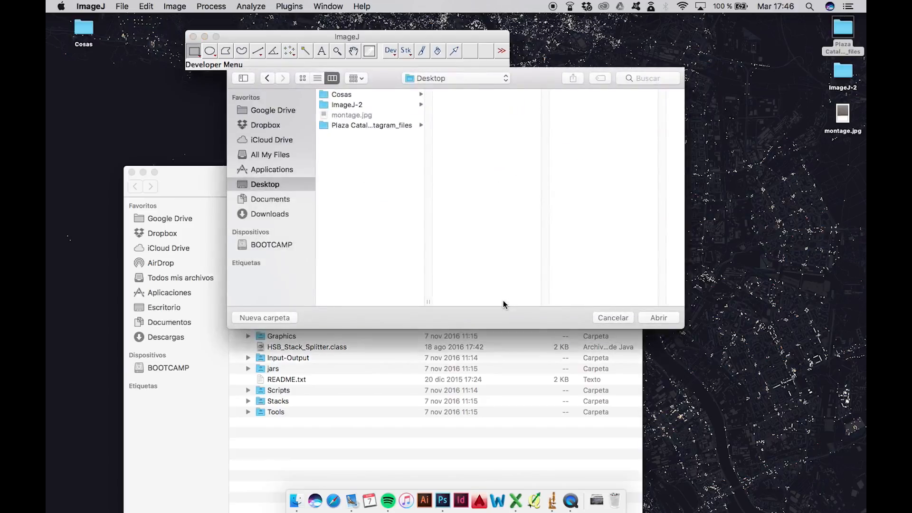
left_click(375, 126)
key("Return")
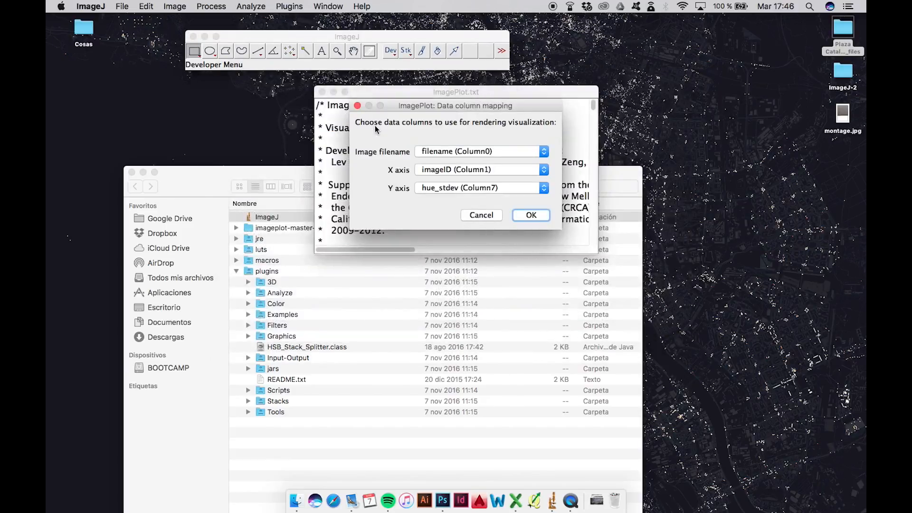
Map filename to the image filename, saturation_median to the X axis and hue_median to the Y axis, and accept the mapping
left_click(544, 152)
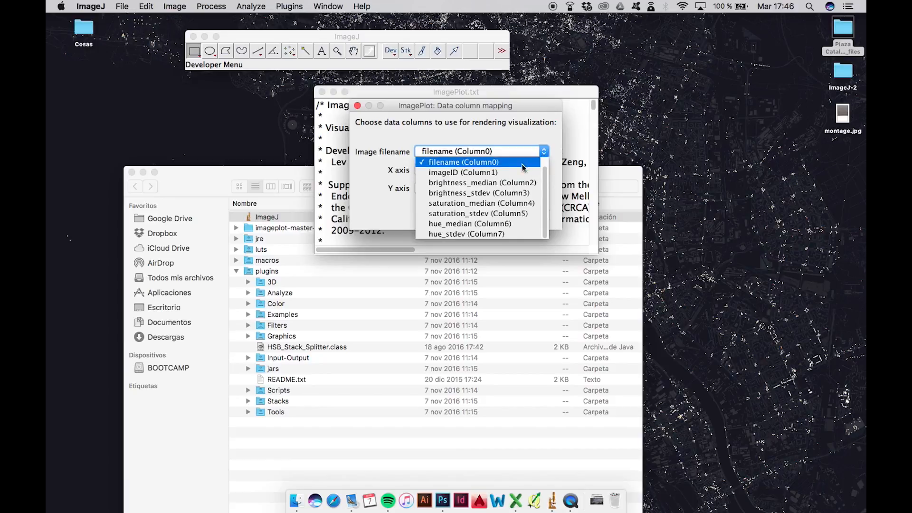
left_click(523, 162)
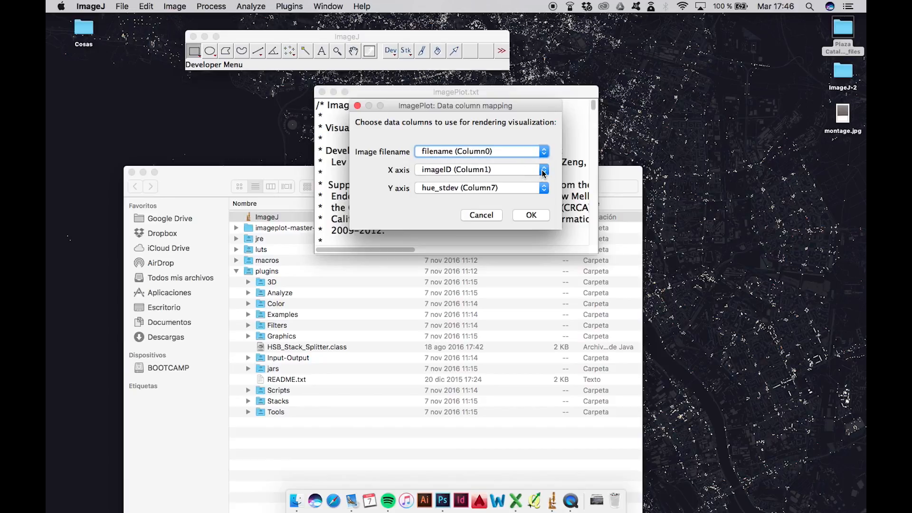
left_click(544, 171)
left_click(503, 222)
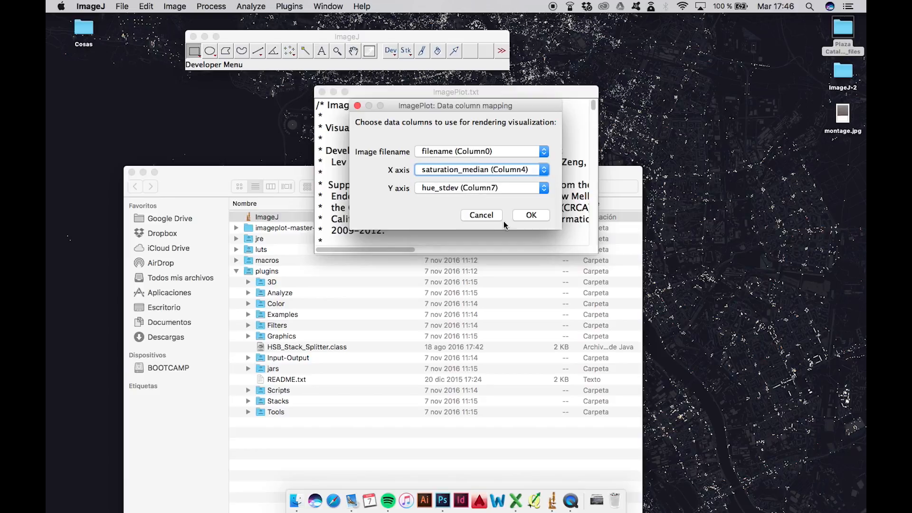
left_click(543, 188)
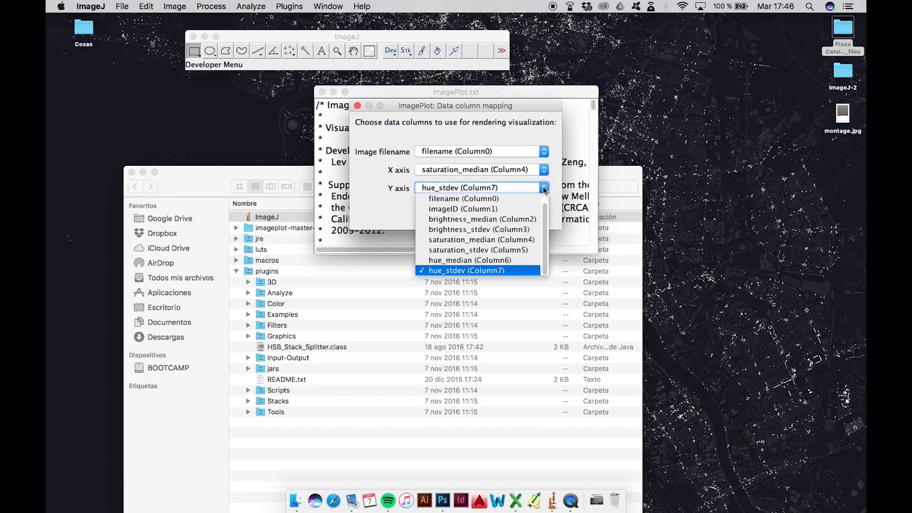
left_click(509, 220)
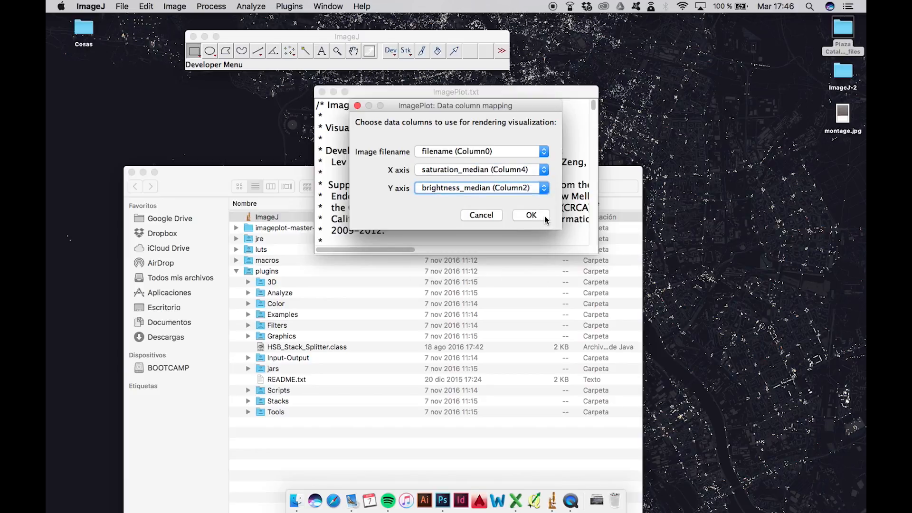
left_click(544, 188)
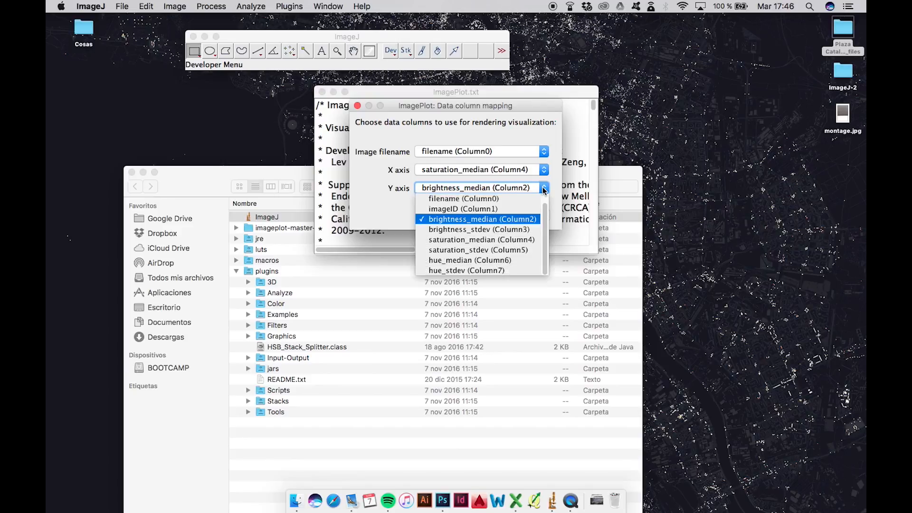
left_click(521, 259)
left_click(532, 215)
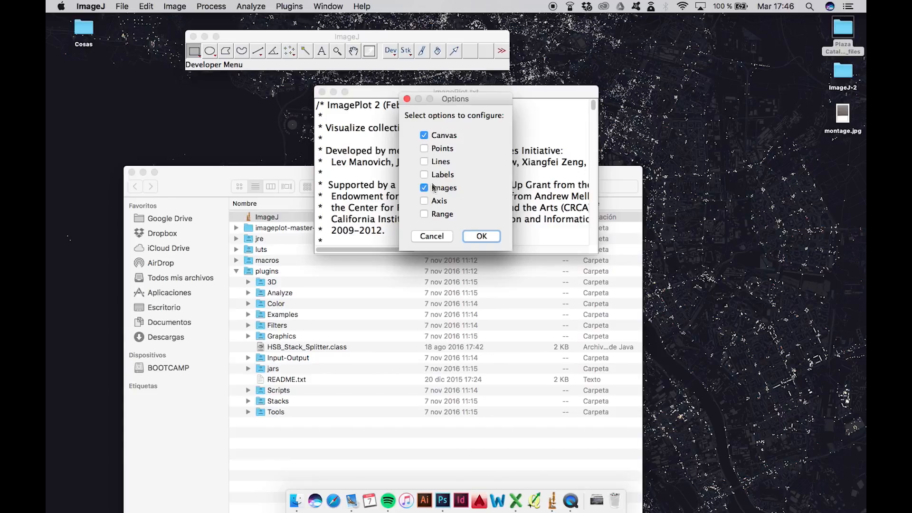
Configure the Canvas and Images options, setting the canvas border size to 20 px and the background RGB to 255, 255, 255
left_click(479, 235)
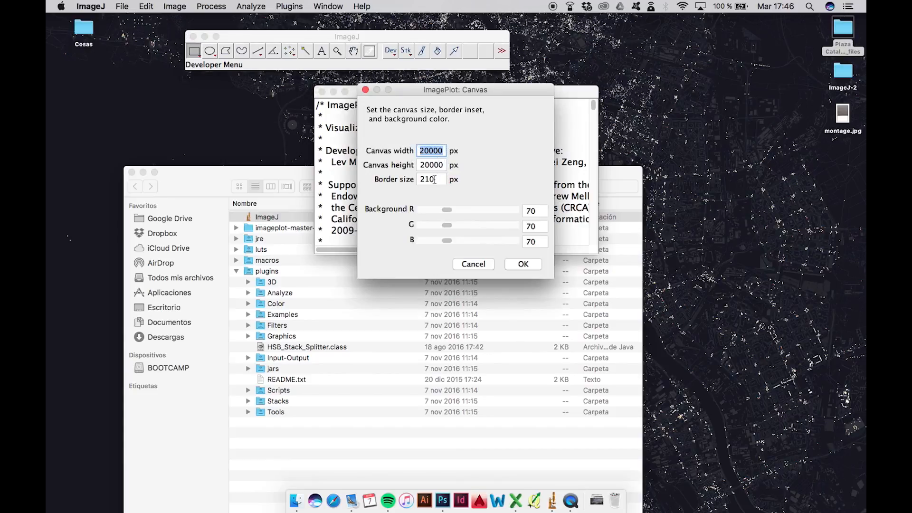
left_click(434, 179)
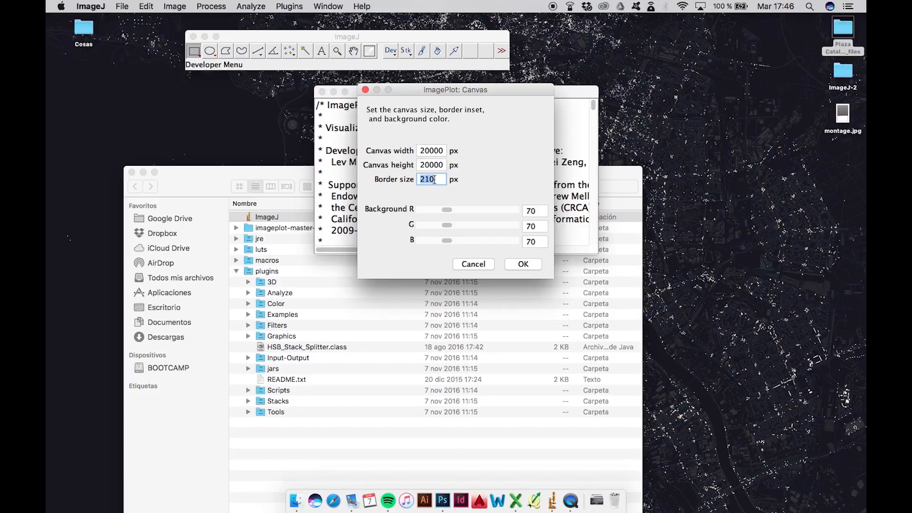
type("20")
key("Tab")
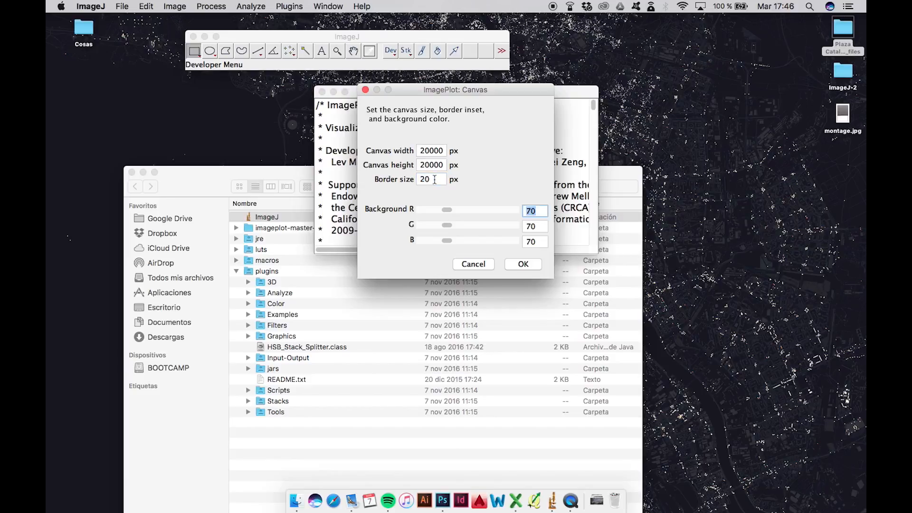
type("255")
key("Tab")
type("255")
key("Tab")
type("255")
key("Tab")
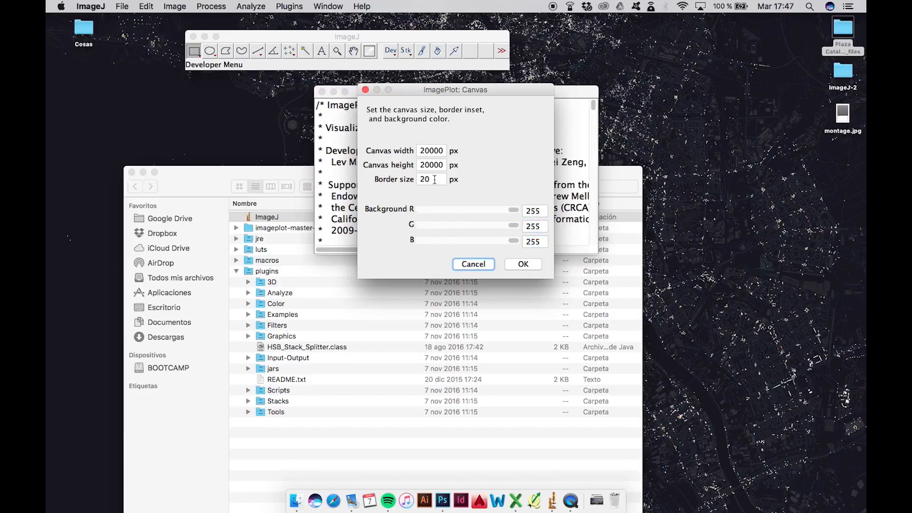
left_click(524, 264)
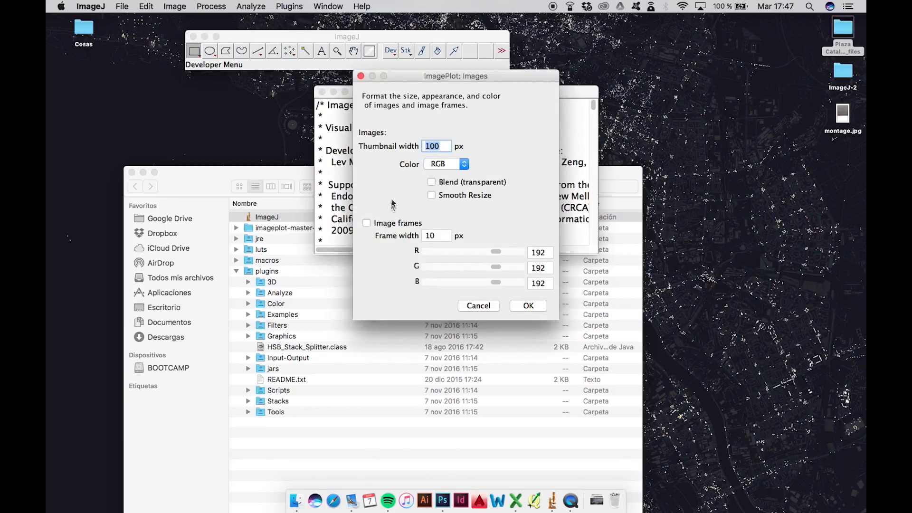
Set the image frame width to 0 px, keep the thumbnail width at 100 px, and render the plot
left_click(435, 235)
type("0")
key("Tab")
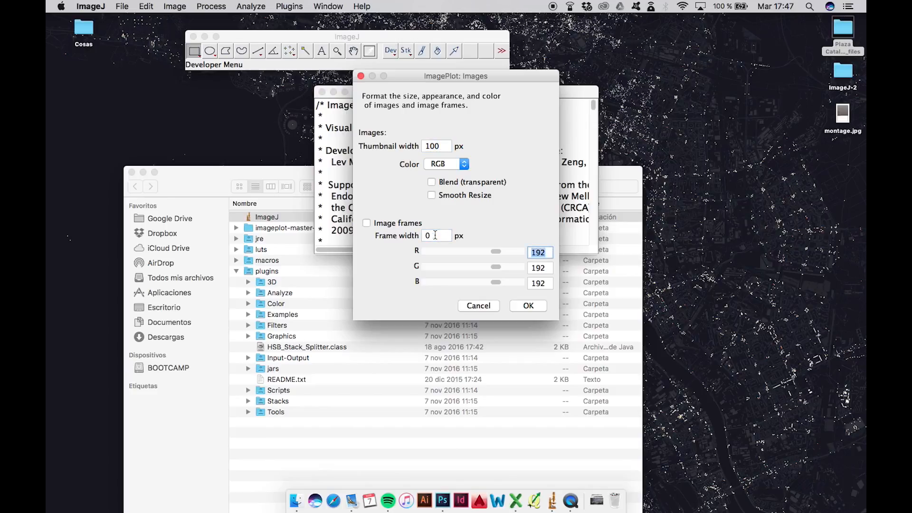
left_click(437, 143)
left_click(537, 307)
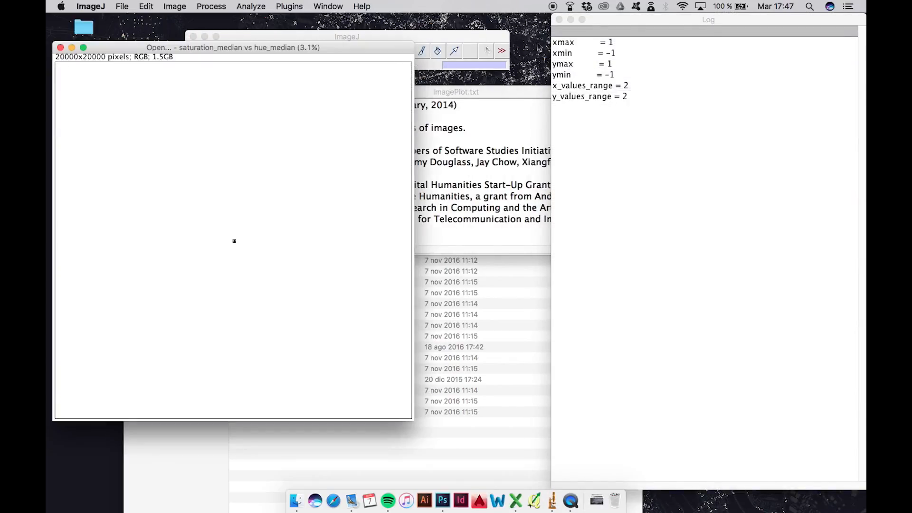
left_click(495, 37)
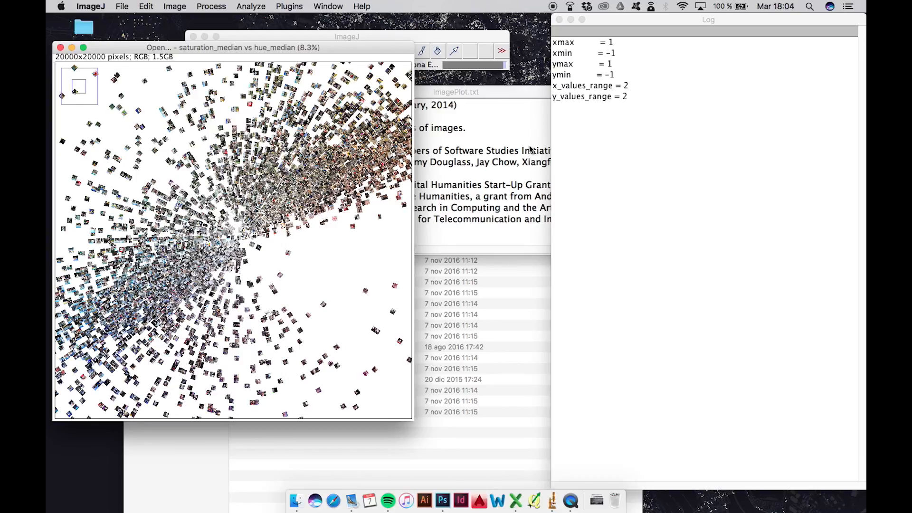
Save the rendered plot as a JPEG named plot.jpg on the Desktop
left_click(123, 5)
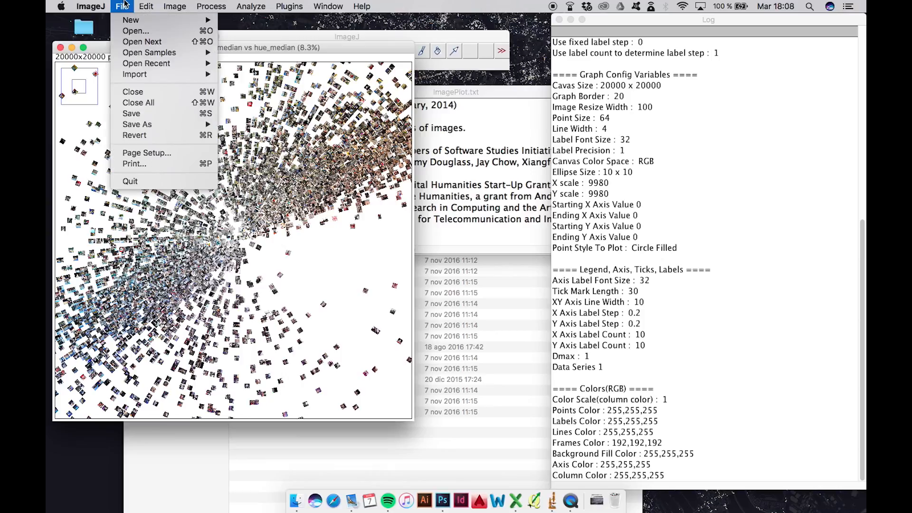
mouse_move(190, 123)
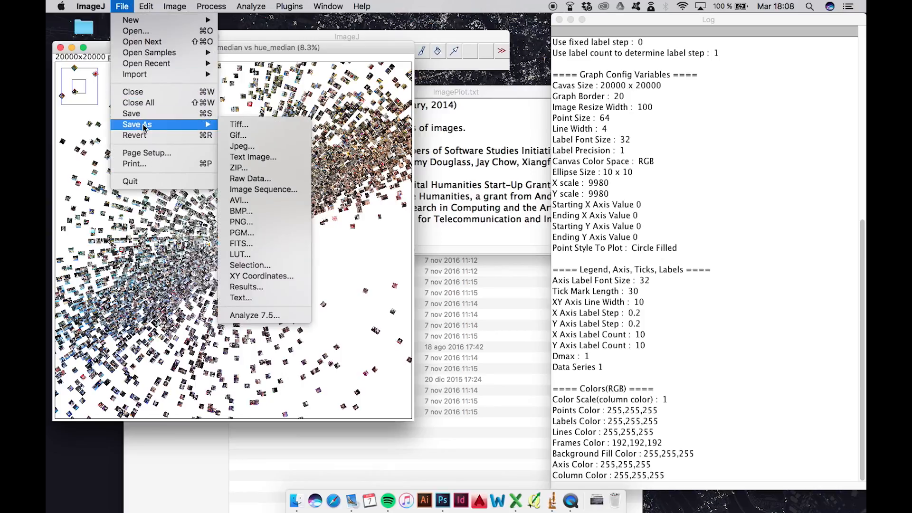
left_click(247, 149)
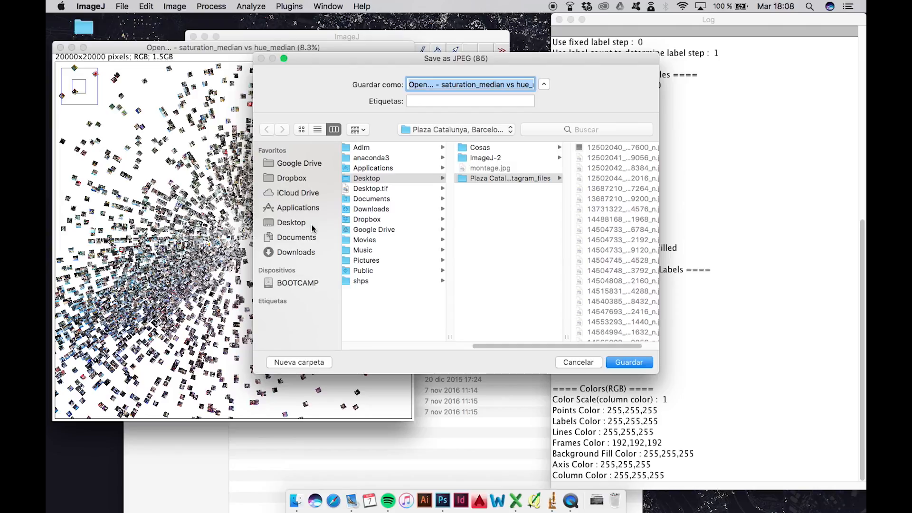
left_click(291, 223)
type("plot.jpg")
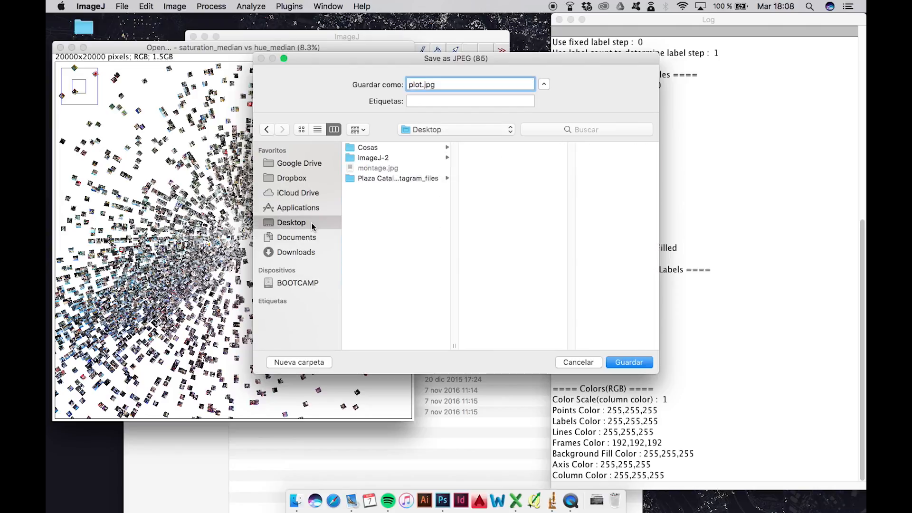
left_click(628, 363)
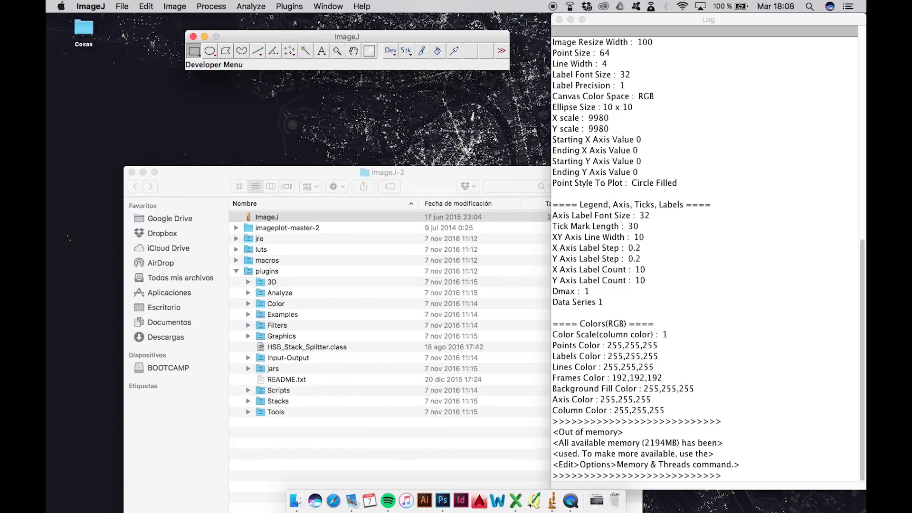
Close the Log window and select the Plaza Catalunya files folder on the Desktop
left_click(559, 19)
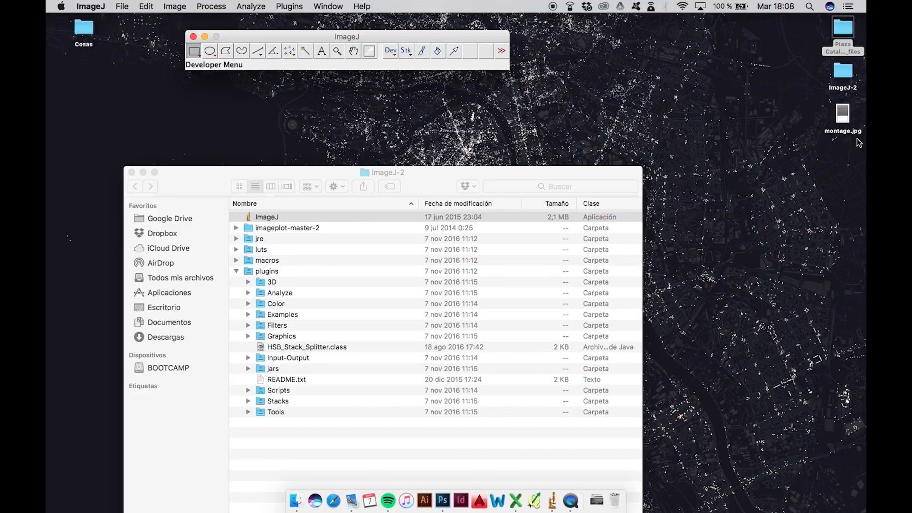
left_click(842, 28)
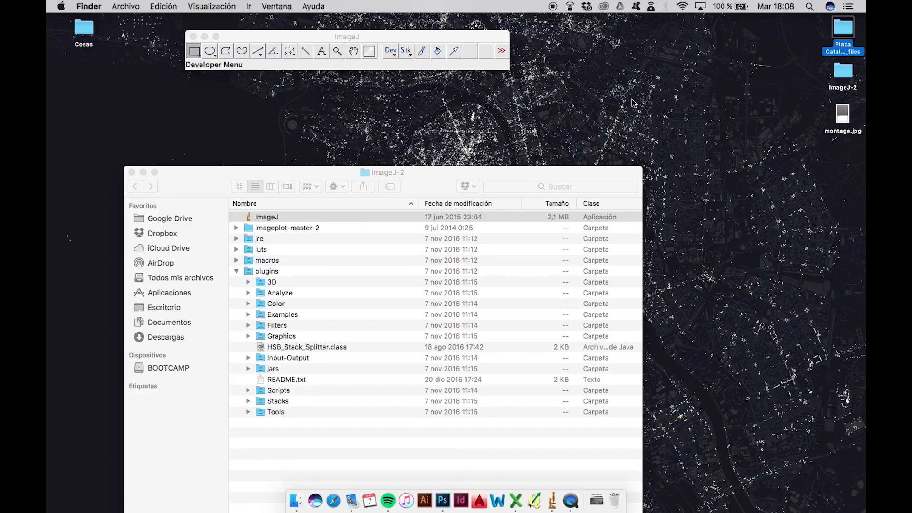